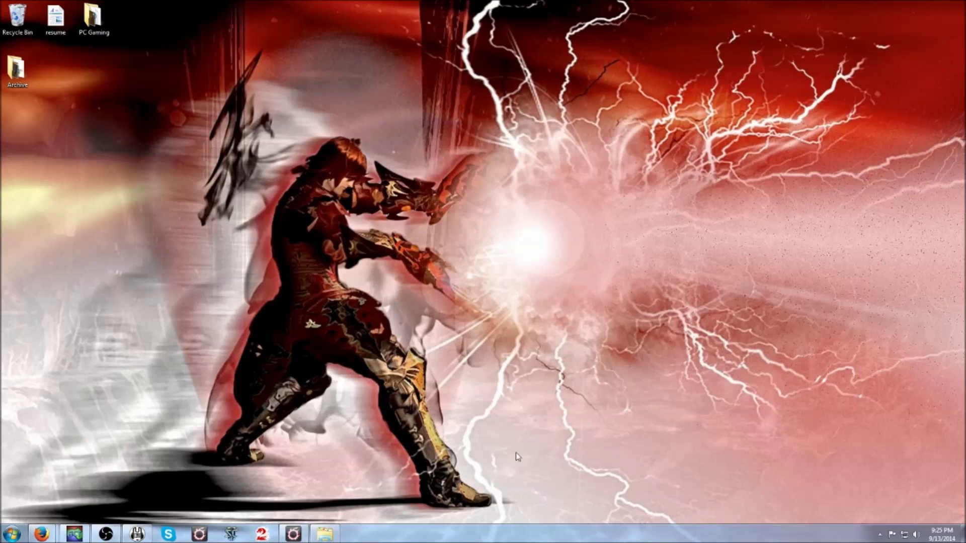
# - Switch to the Advanced Combat Tracker website in Firefox and open its Download page from the site's home page
pyautogui.moveTo(53, 533)
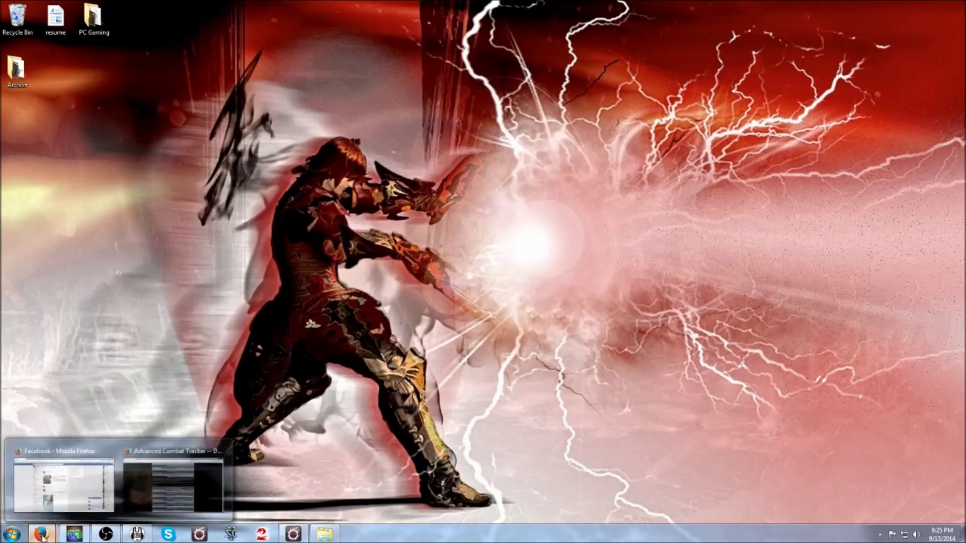
pyautogui.click(217, 484)
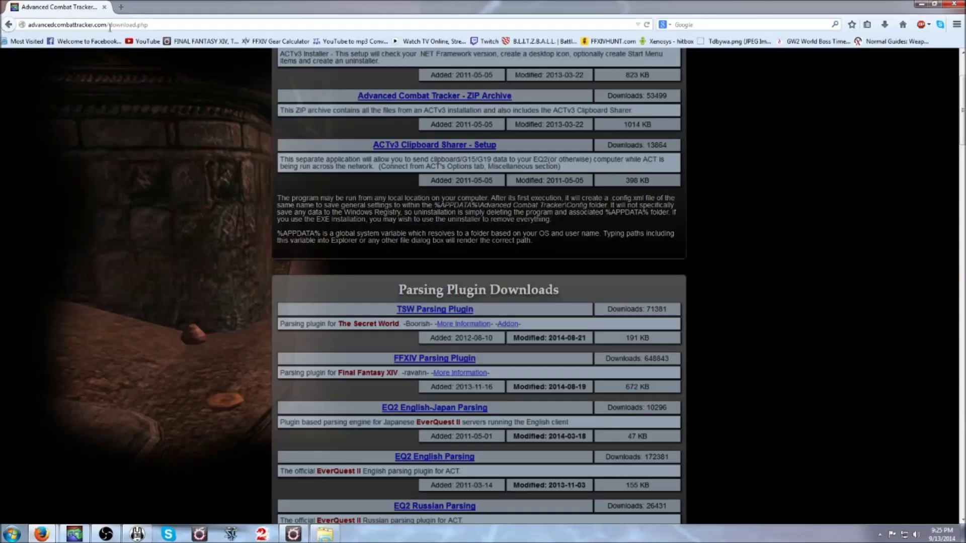
pyautogui.click(8, 25)
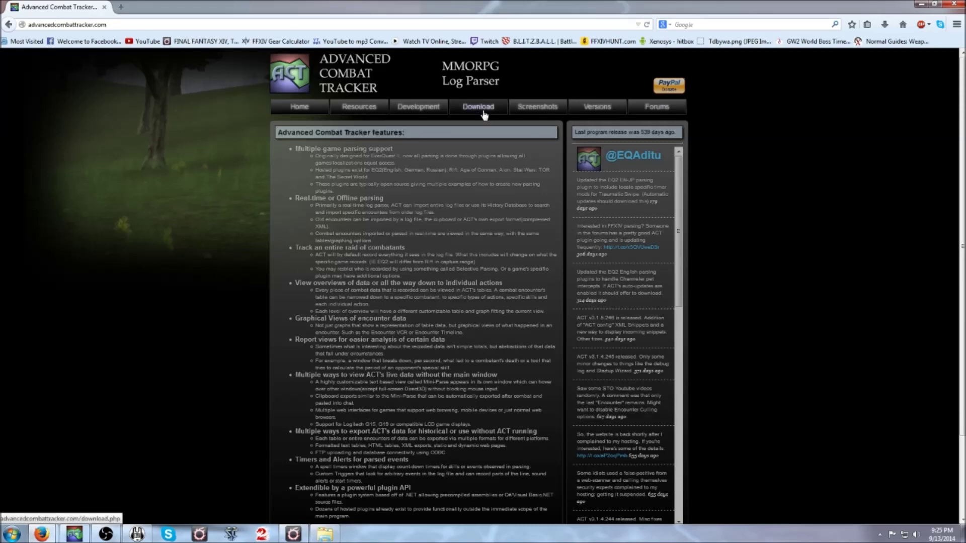
pyautogui.click(483, 113)
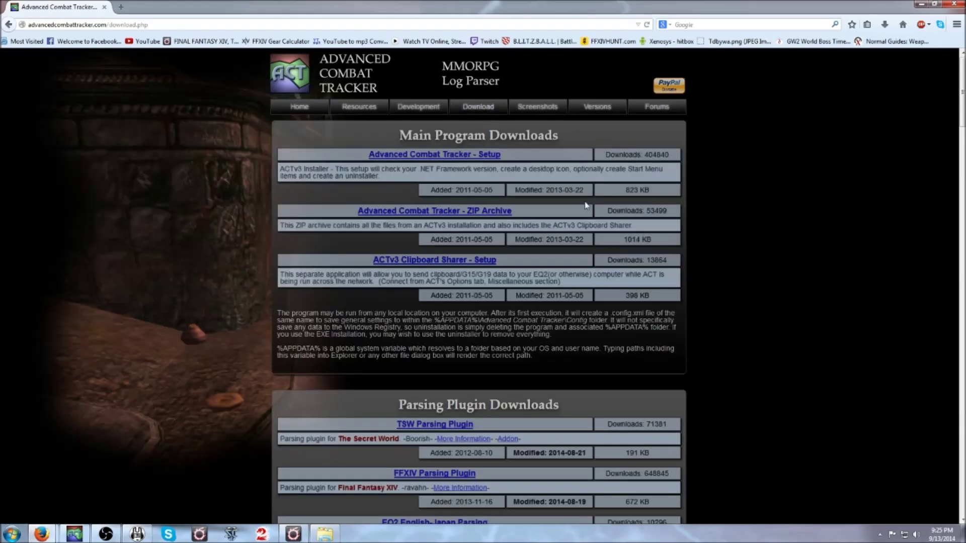
# - Try to download Advanced Combat Tracker - Setup, then check the browser's recent downloads and minimize the browser
pyautogui.click(422, 159)
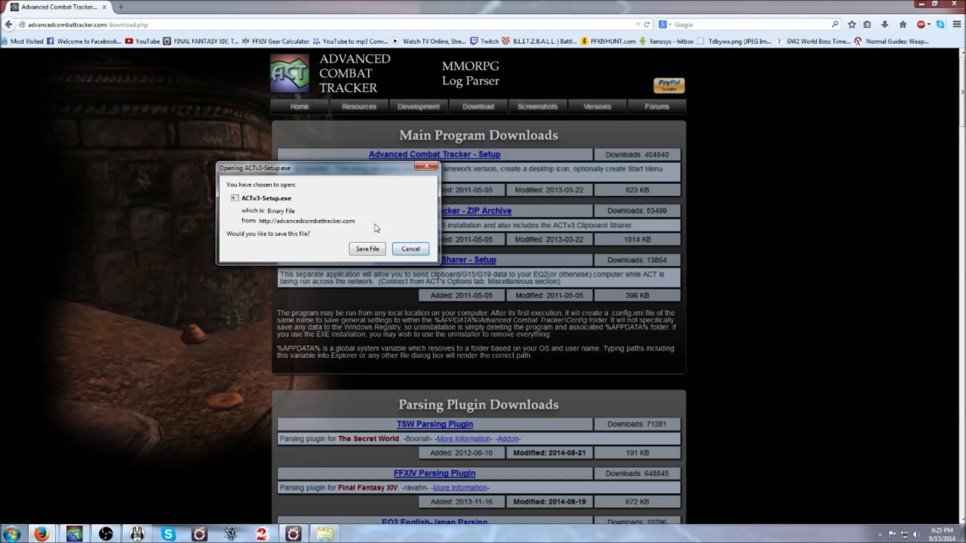
pyautogui.click(412, 251)
pyautogui.click(884, 24)
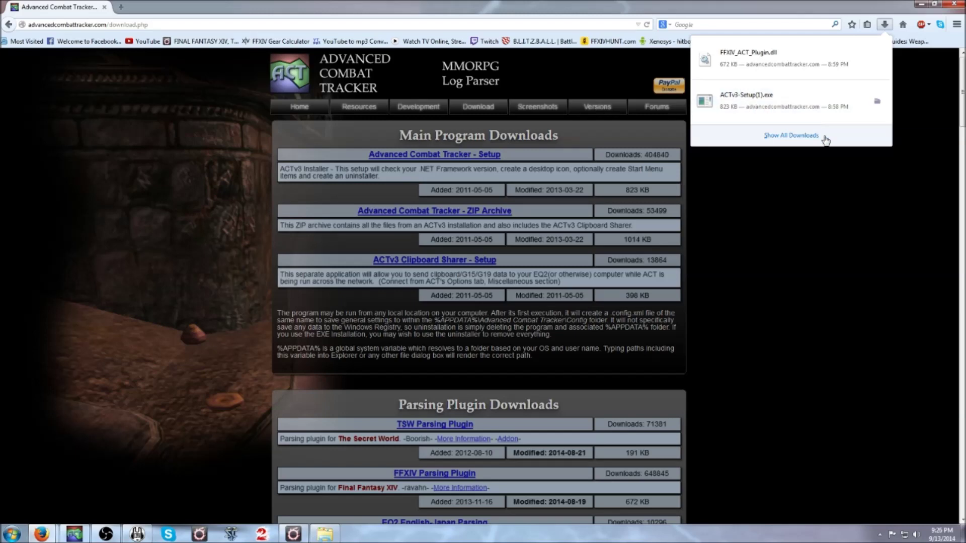
pyautogui.click(819, 267)
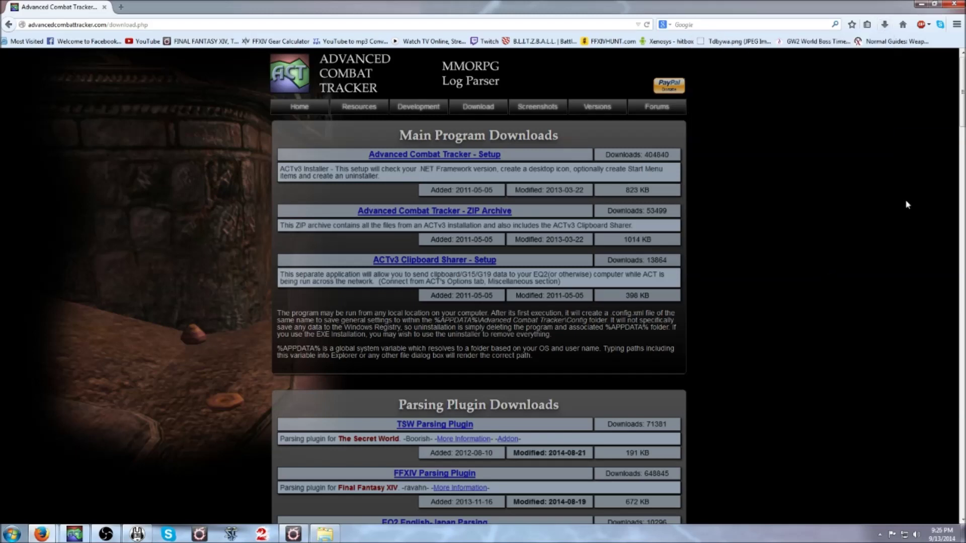
pyautogui.click(922, 4)
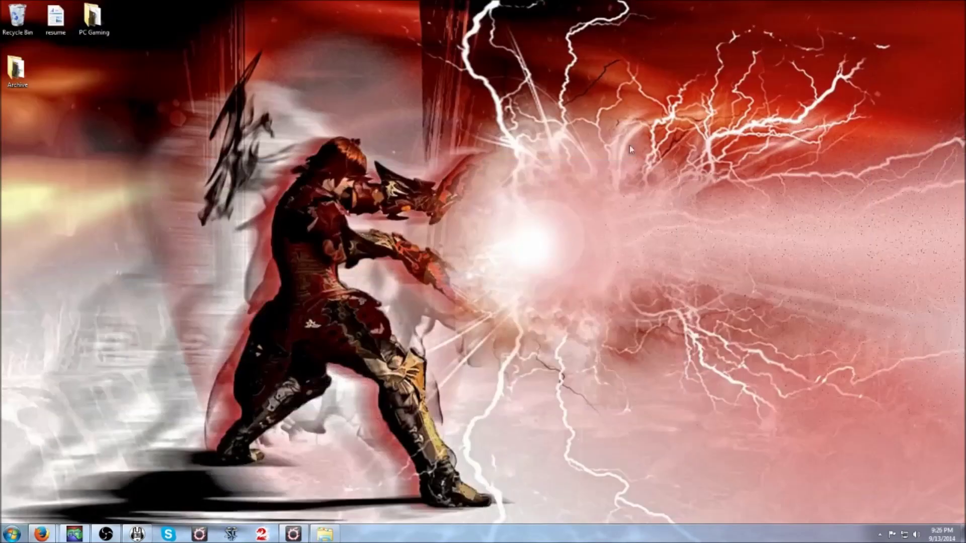
# - Switch to Advanced Combat Tracker, look through its Options, Custom Triggers, Plugins and History Database pages, and close its window
pyautogui.click(85, 532)
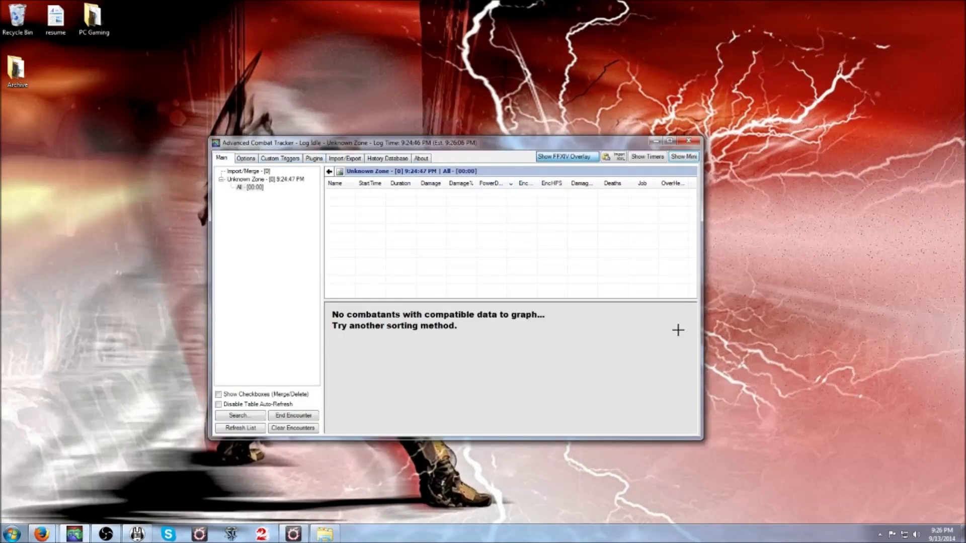
pyautogui.click(246, 159)
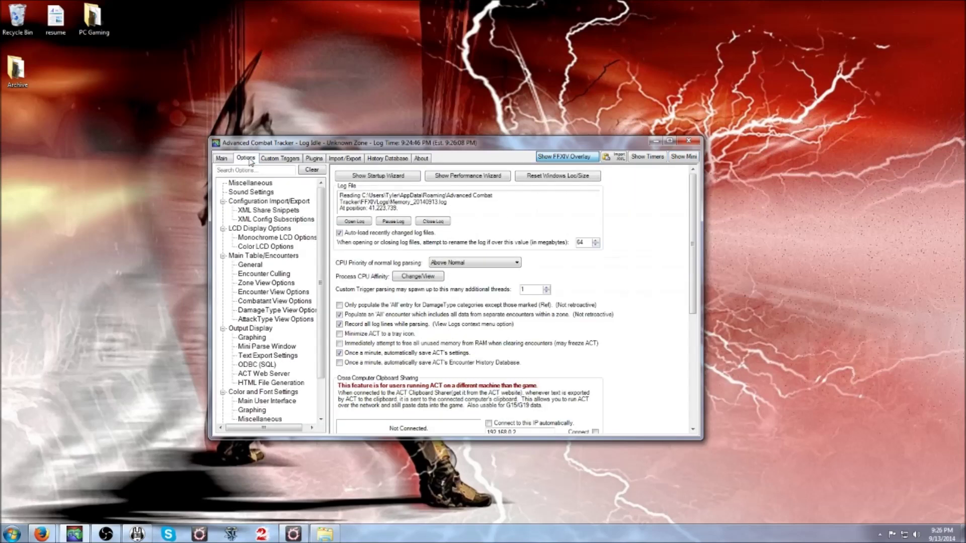
pyautogui.click(272, 159)
pyautogui.click(314, 159)
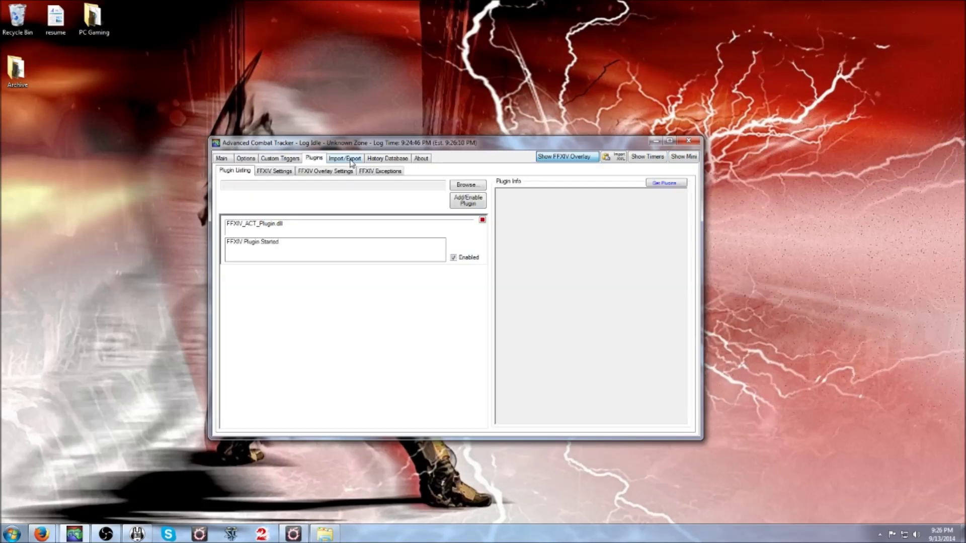
pyautogui.click(386, 159)
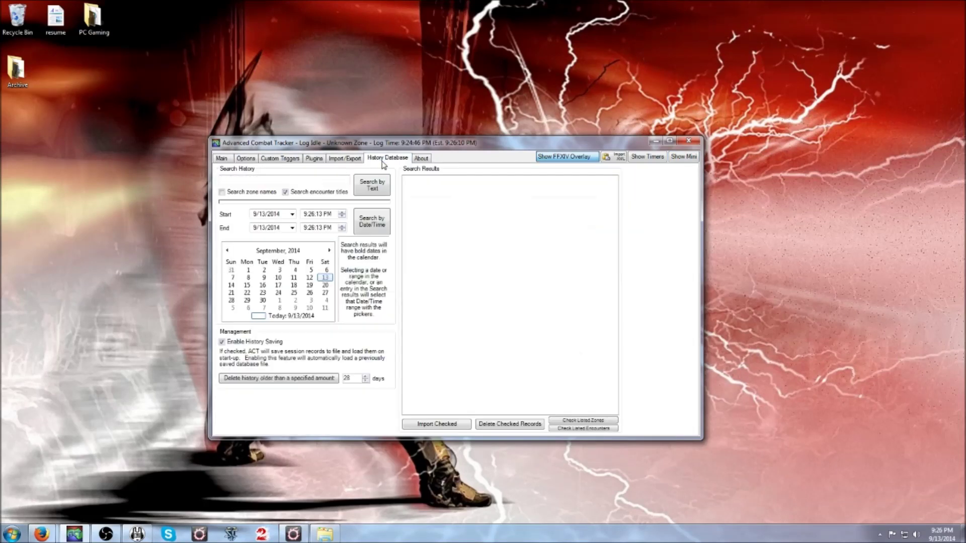
pyautogui.click(228, 160)
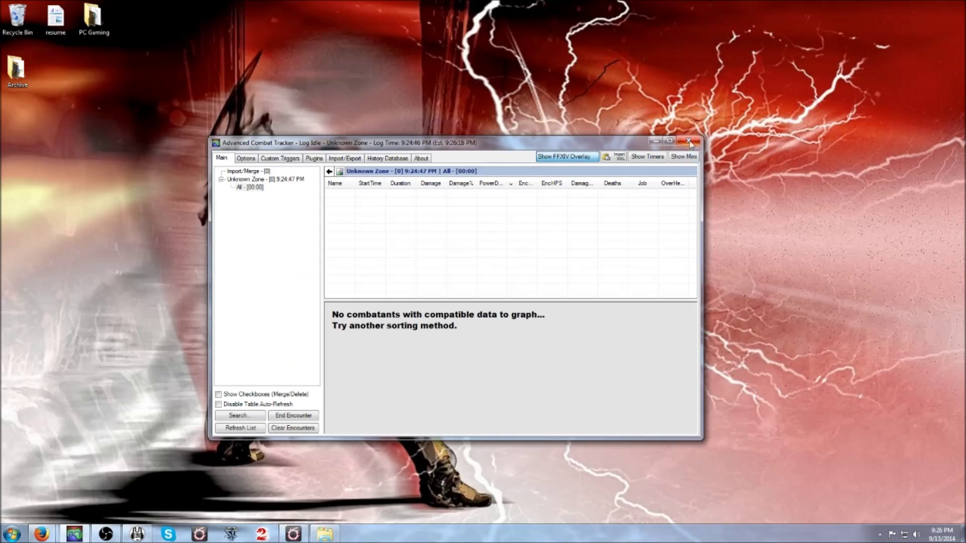
pyautogui.click(691, 144)
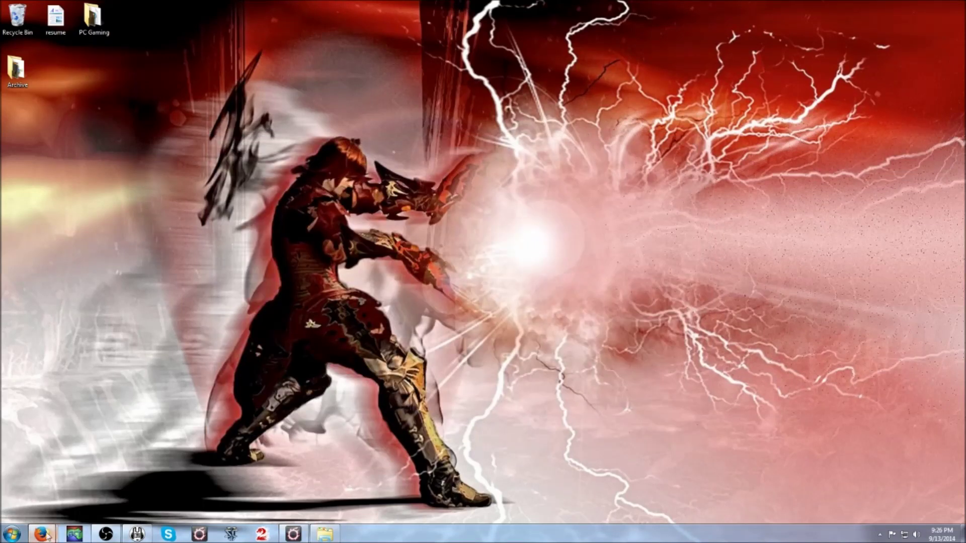
# - Return to the Advanced Combat Tracker download page in Firefox and try to download the FFXIV Parsing Plugin
pyautogui.moveTo(41, 533)
pyautogui.click(200, 478)
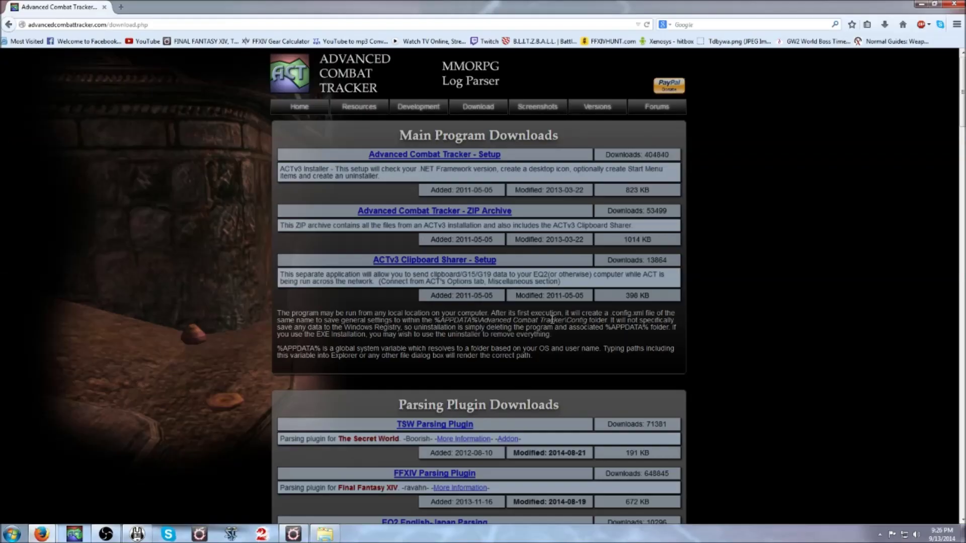
pyautogui.scroll(-6, 760, 337)
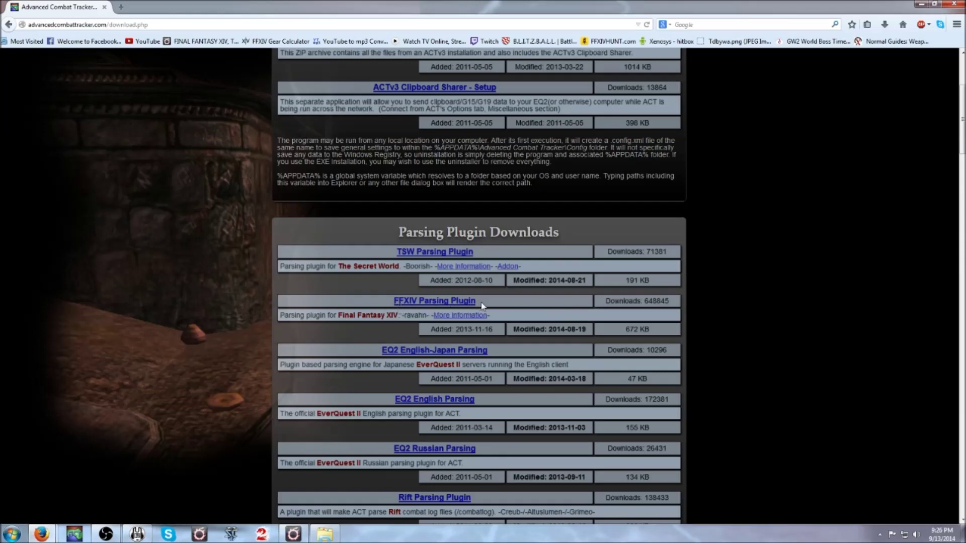
pyautogui.moveTo(482, 306); pyautogui.dragTo(378, 305)
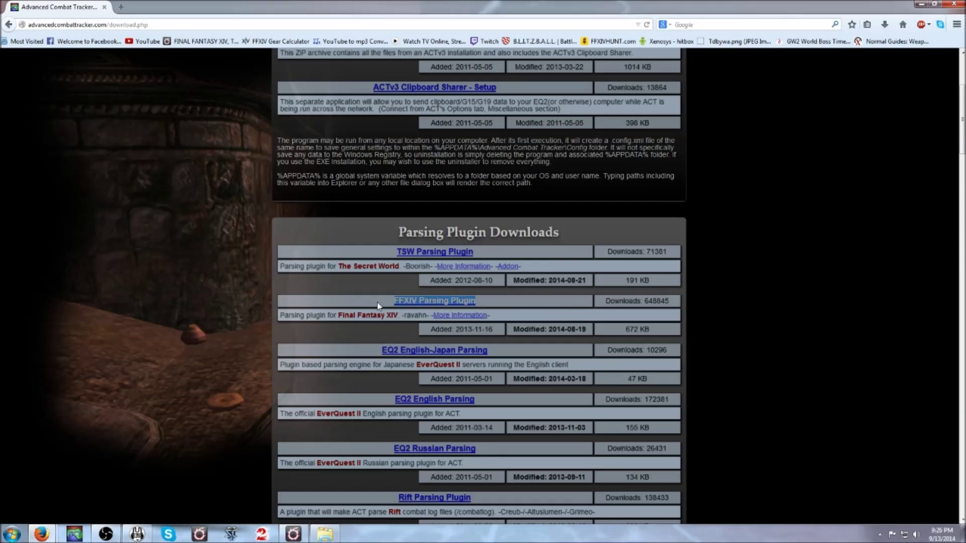
pyautogui.click(481, 305)
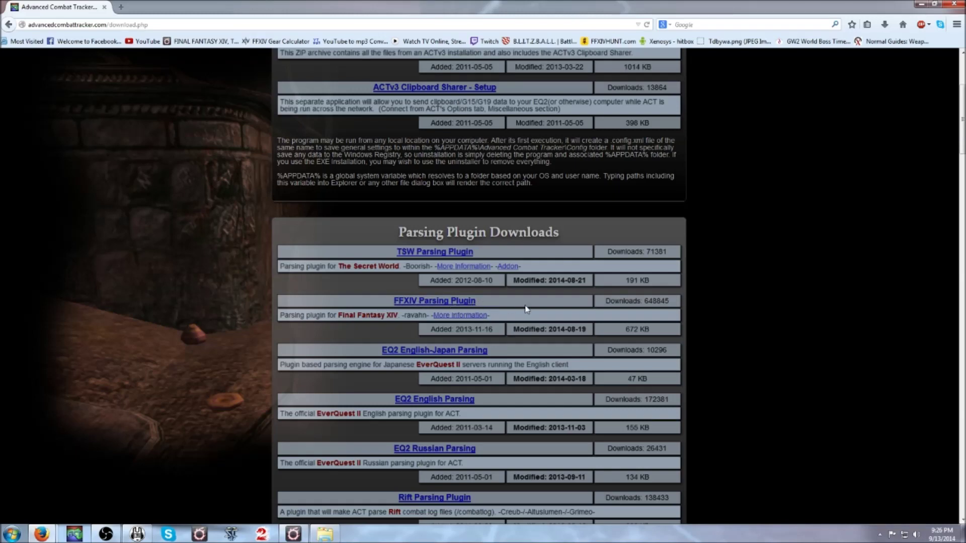
pyautogui.click(449, 305)
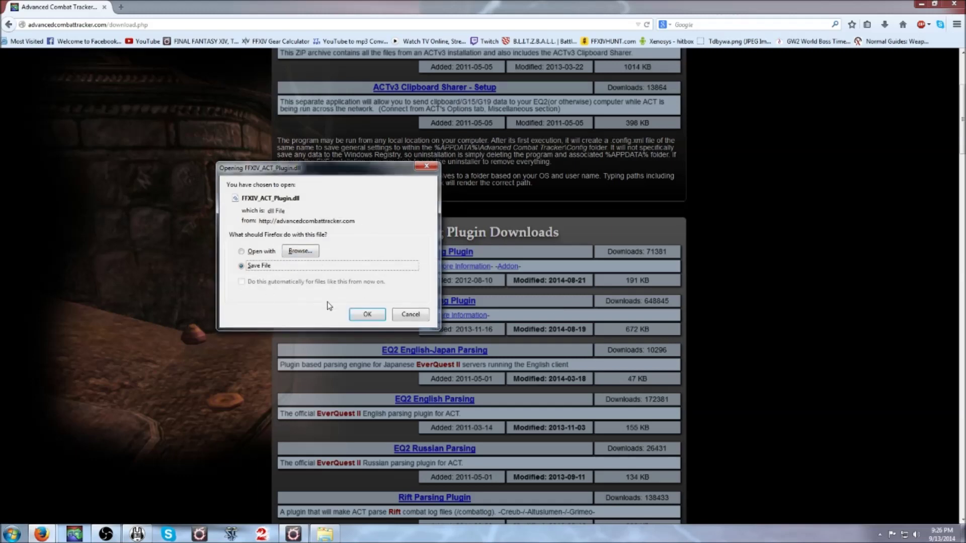
pyautogui.click(403, 315)
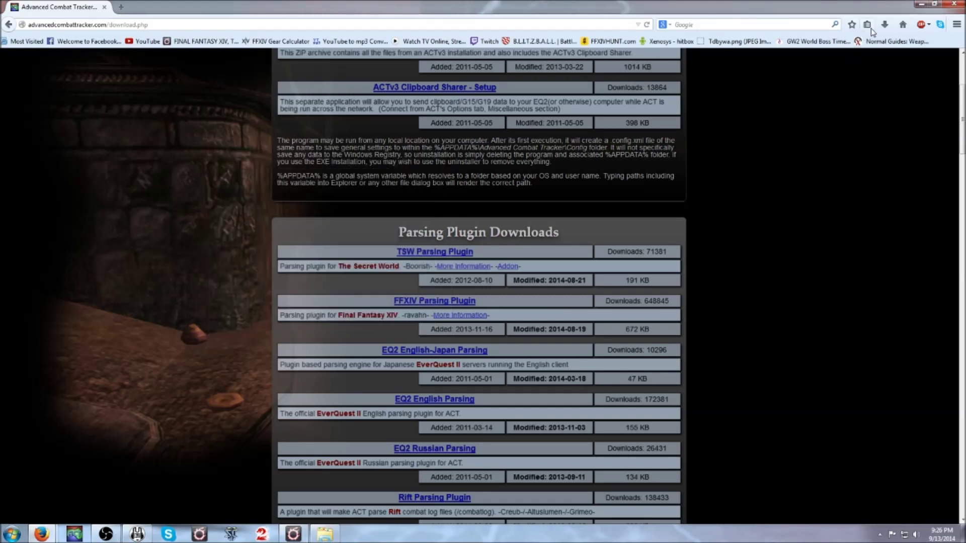
# - Check the browser's recent downloads for the FFXIV plugin file and minimize the browser
pyautogui.click(884, 25)
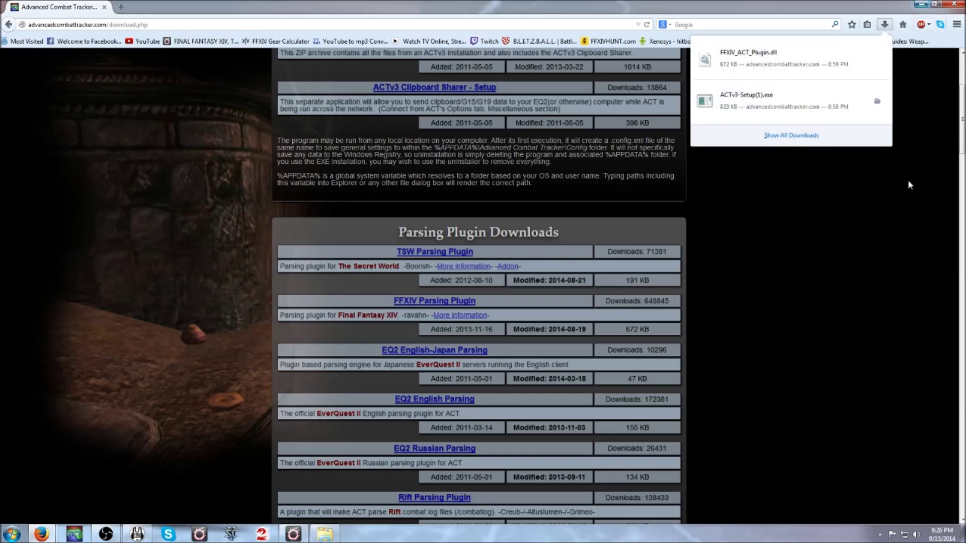
pyautogui.click(921, 4)
pyautogui.click(922, 4)
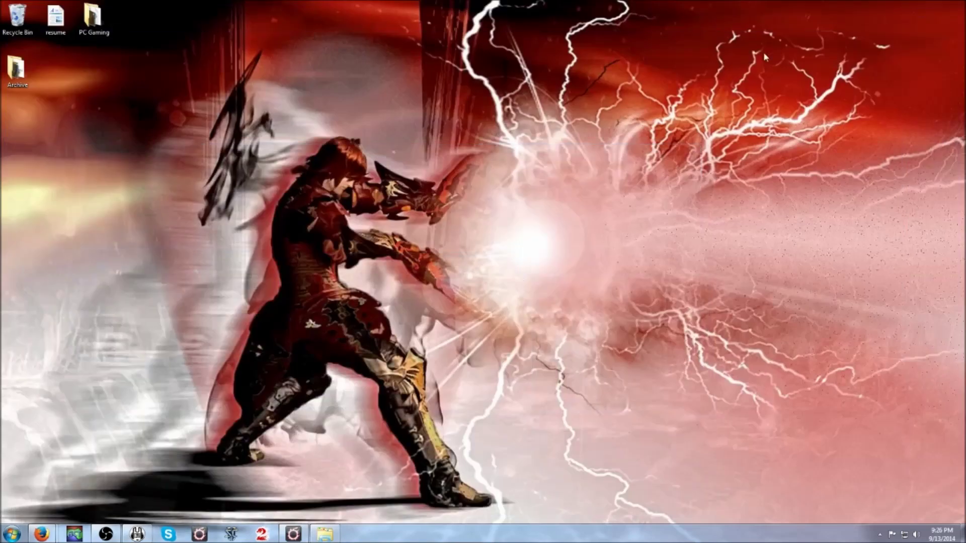
# - Look over the Downloads folder in Windows Explorer for the downloaded ACT files, and close the window
pyautogui.click(12, 534)
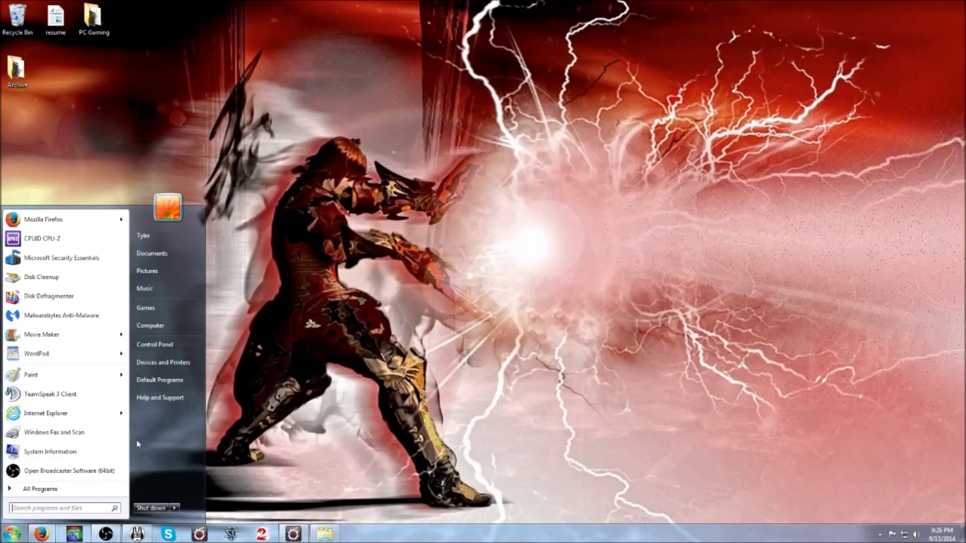
pyautogui.click(164, 328)
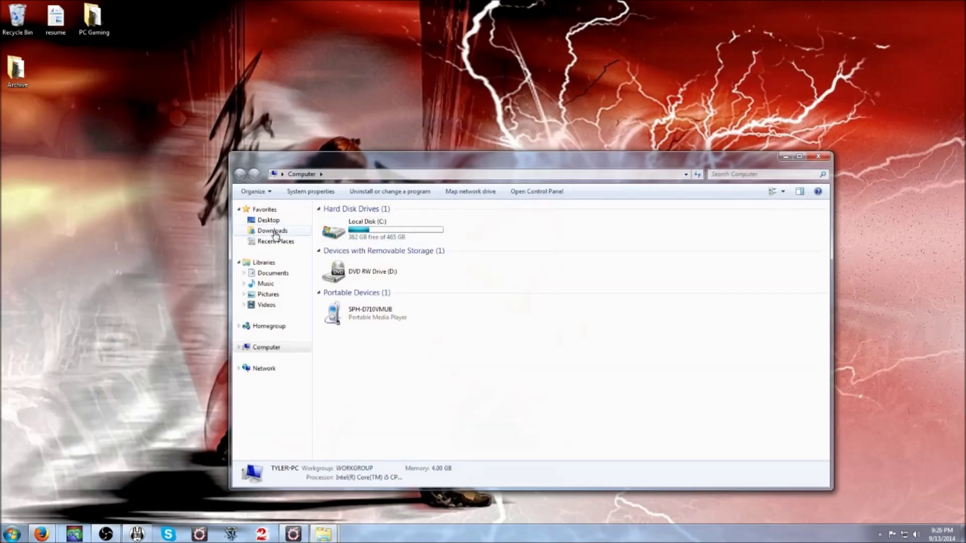
pyautogui.click(272, 230)
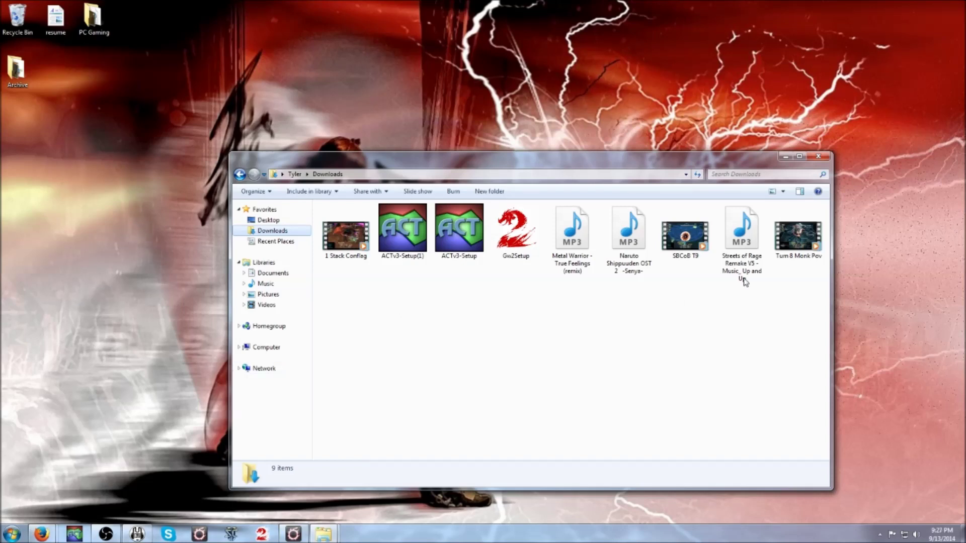
pyautogui.click(818, 157)
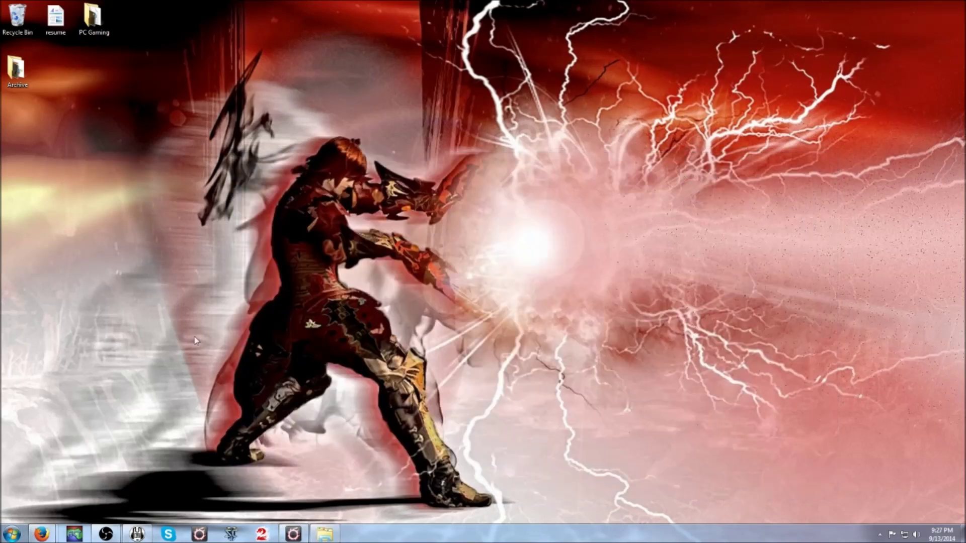
# - Browse to the Advanced Combat Tracker folder in Program Files (x86) on drive C, locate FFXIV_ACT_Plugin.dll, and close the window
pyautogui.click(13, 535)
pyautogui.click(147, 327)
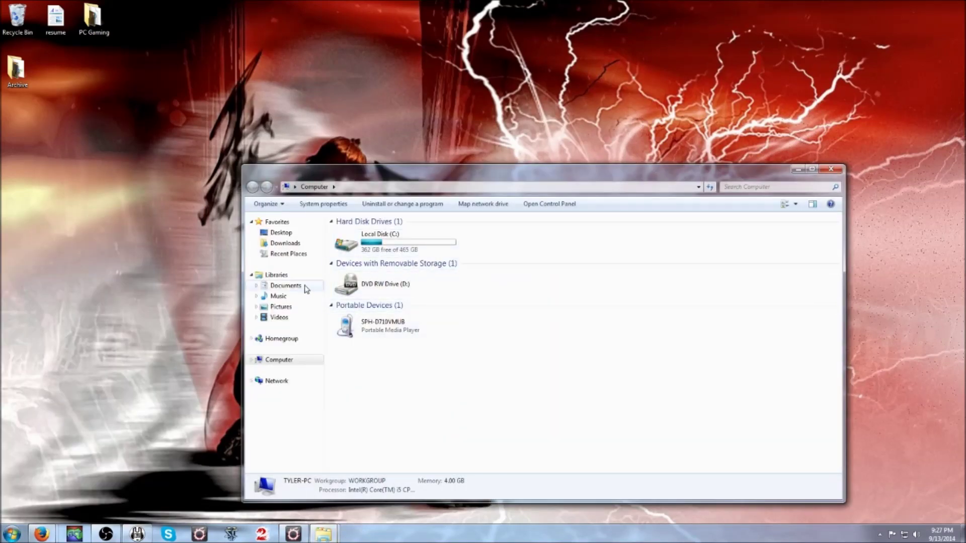
pyautogui.click(391, 245)
pyautogui.doubleClick(391, 245)
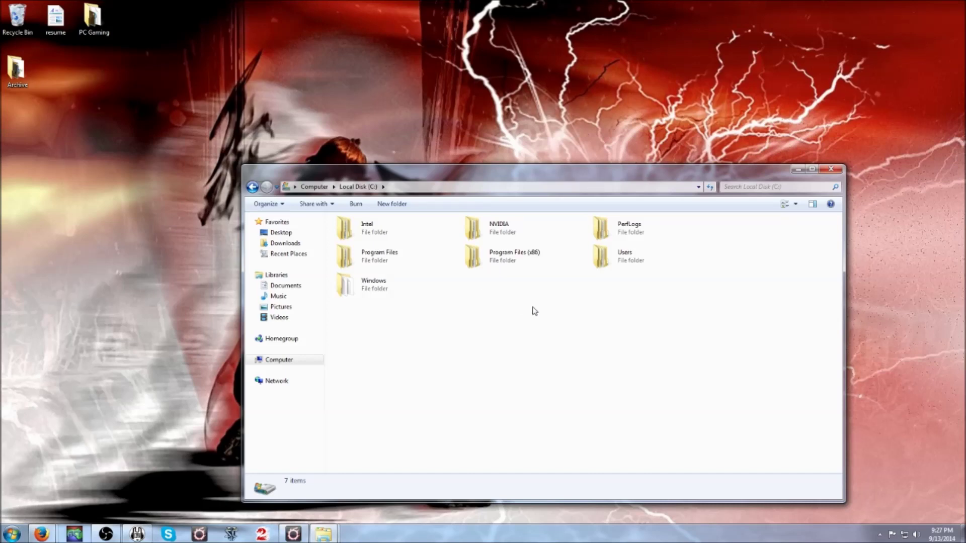
pyautogui.doubleClick(522, 266)
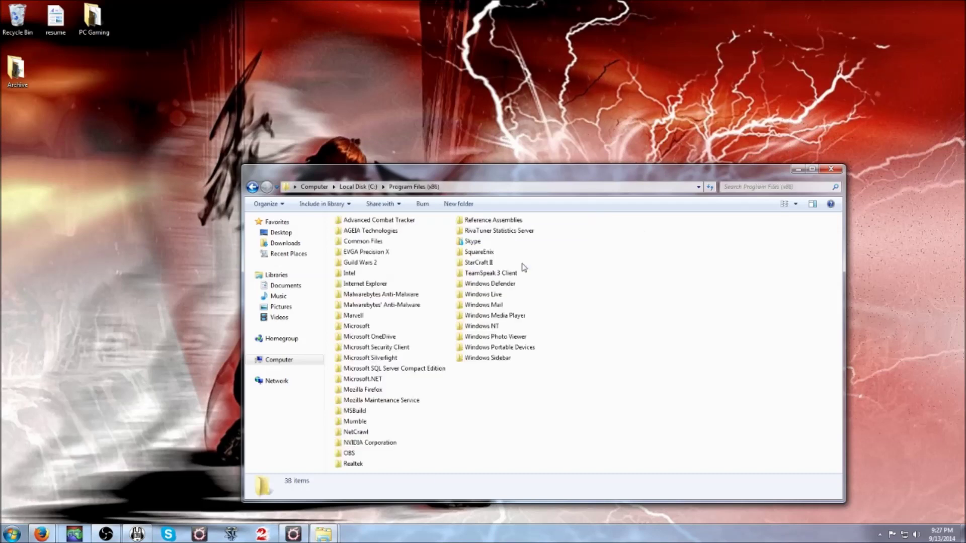
pyautogui.doubleClick(387, 224)
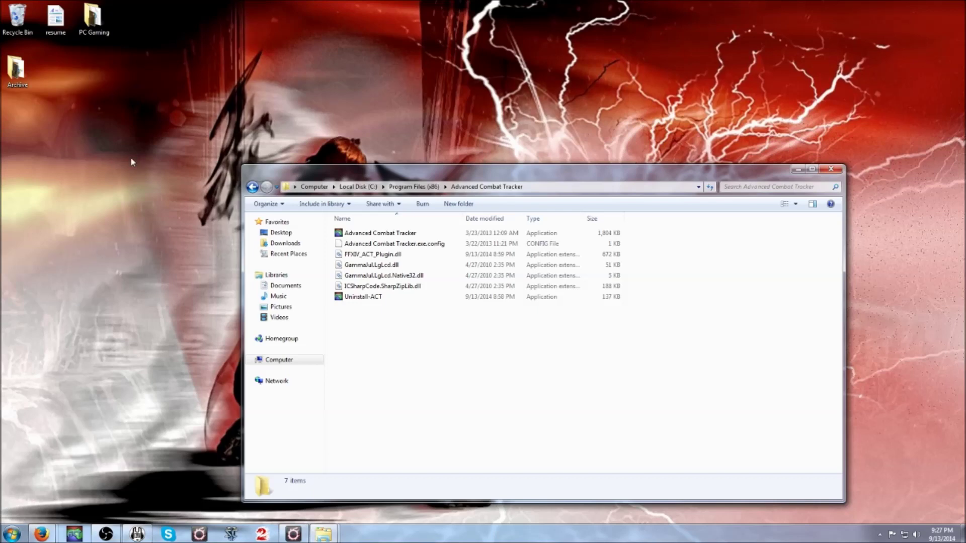
pyautogui.moveTo(393, 256)
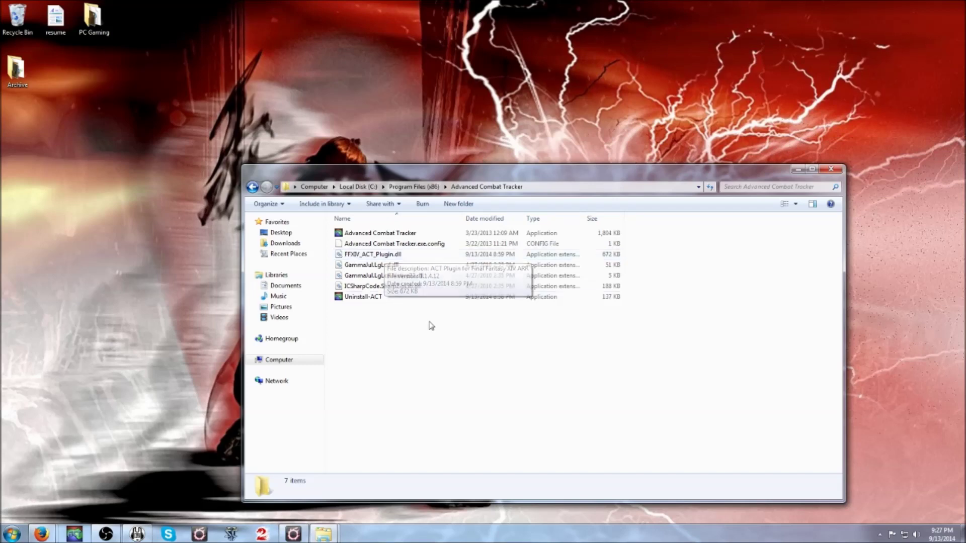
pyautogui.click(152, 204)
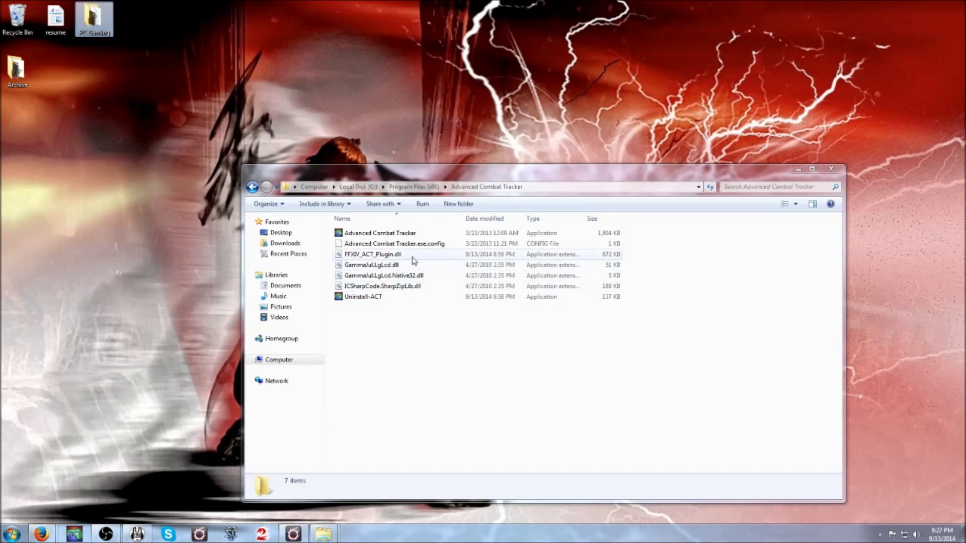
pyautogui.click(830, 169)
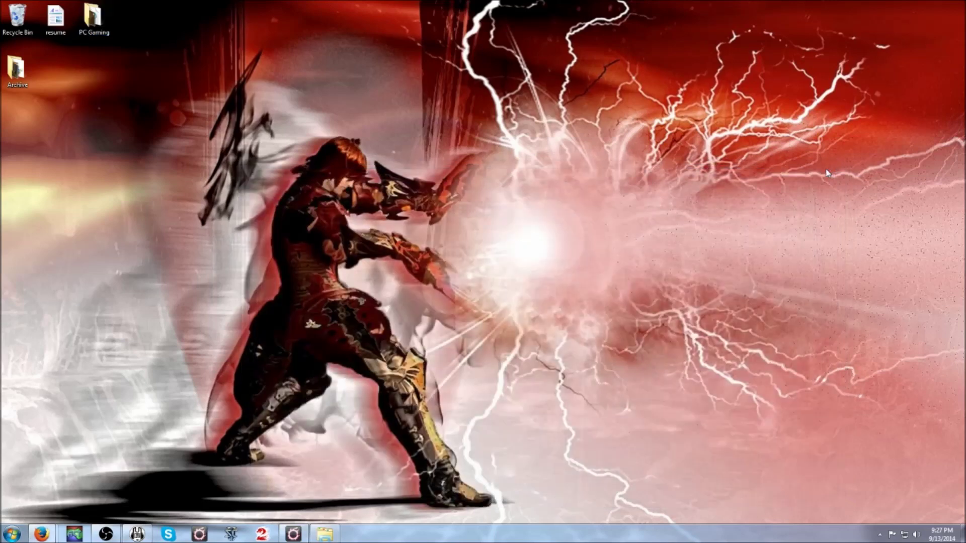
# - Switch to Advanced Combat Tracker and open its plugin listing
pyautogui.click(83, 537)
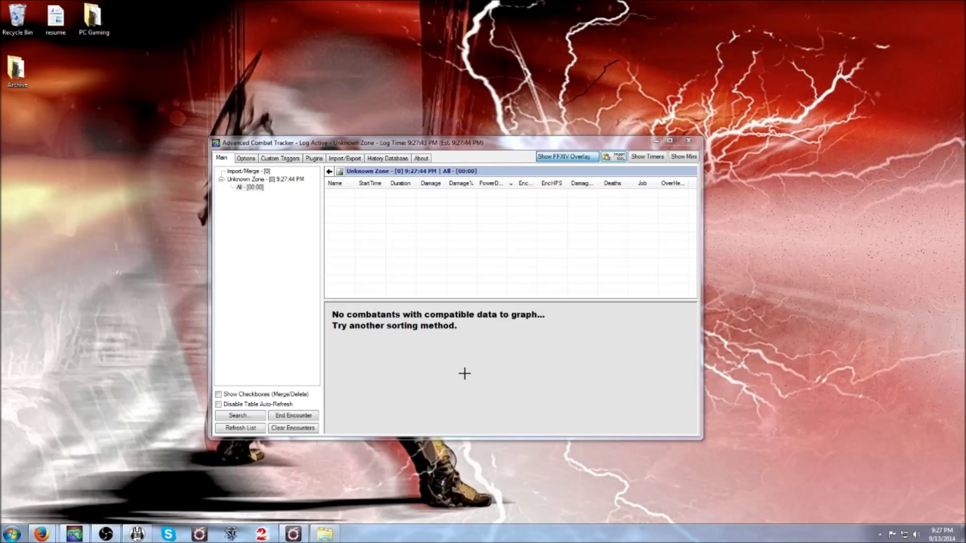
pyautogui.click(251, 160)
pyautogui.click(319, 160)
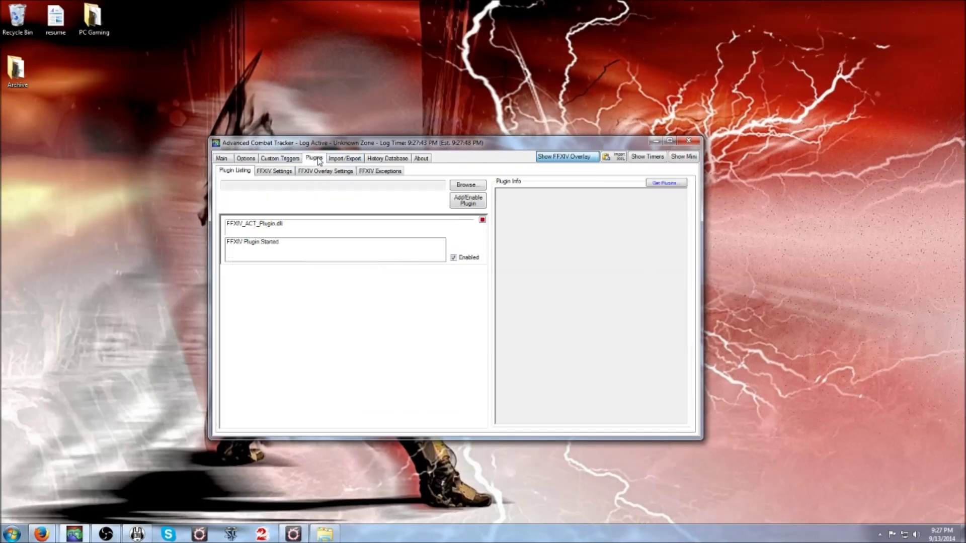
# - Locate FFXIV_ACT_Plugin.dll in the Advanced Combat Tracker folder through the plugin file browser, and dismiss the dialog without adding it
pyautogui.click(465, 187)
pyautogui.click(363, 231)
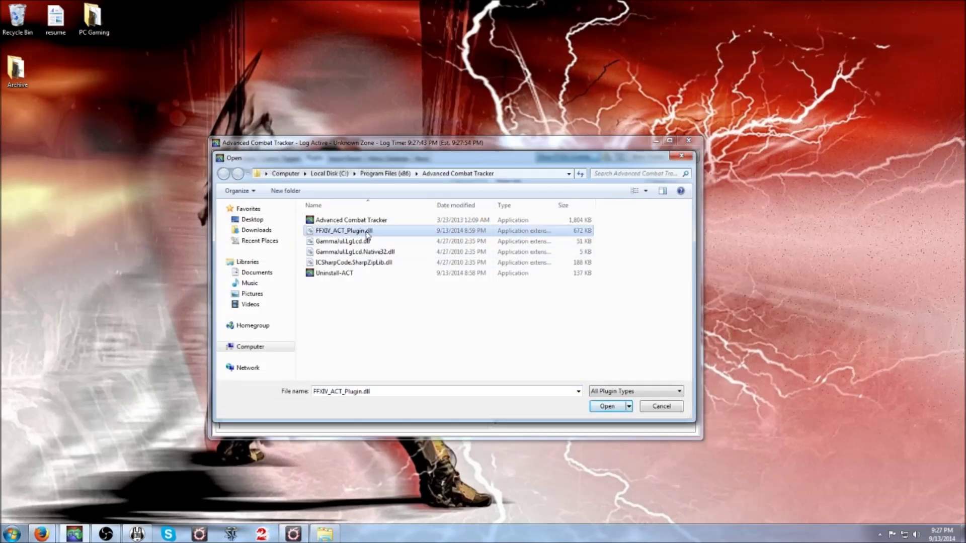
pyautogui.click(644, 405)
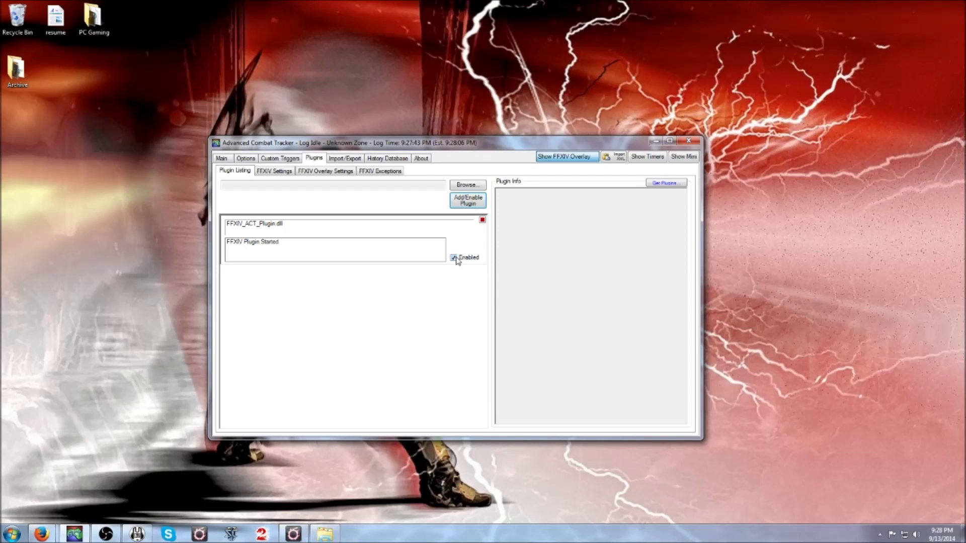
# - Return to the main encounter view, restart Advanced Combat Tracker, and show the mini parse window
pyautogui.click(224, 159)
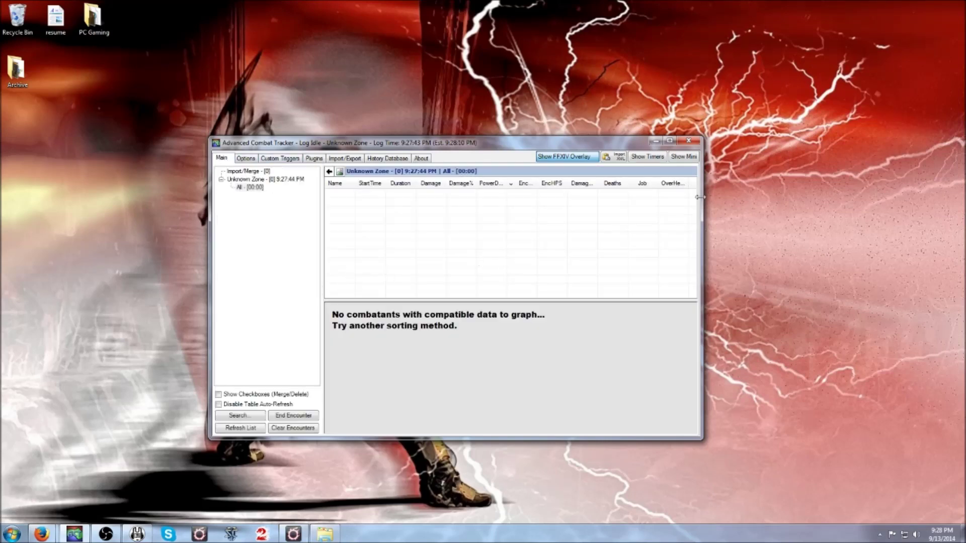
pyautogui.click(686, 141)
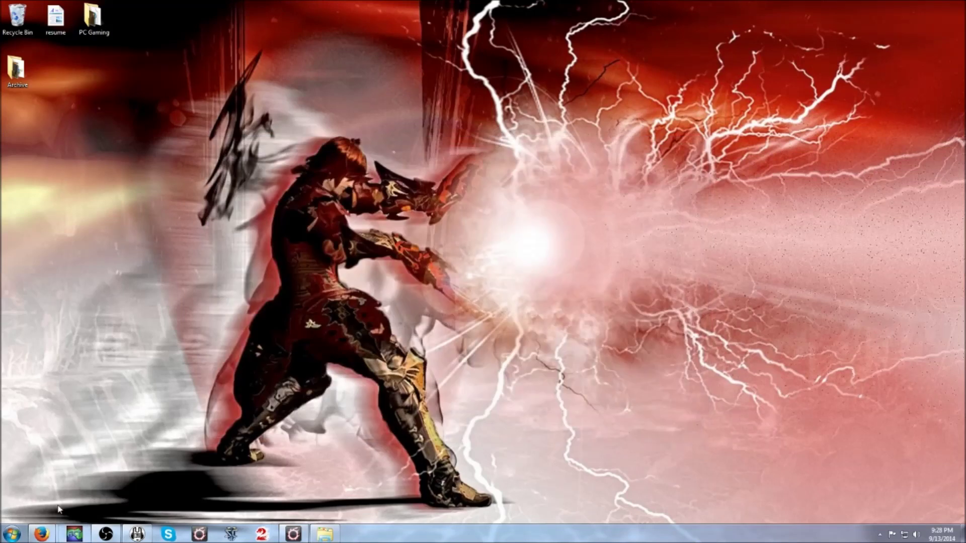
pyautogui.click(74, 534)
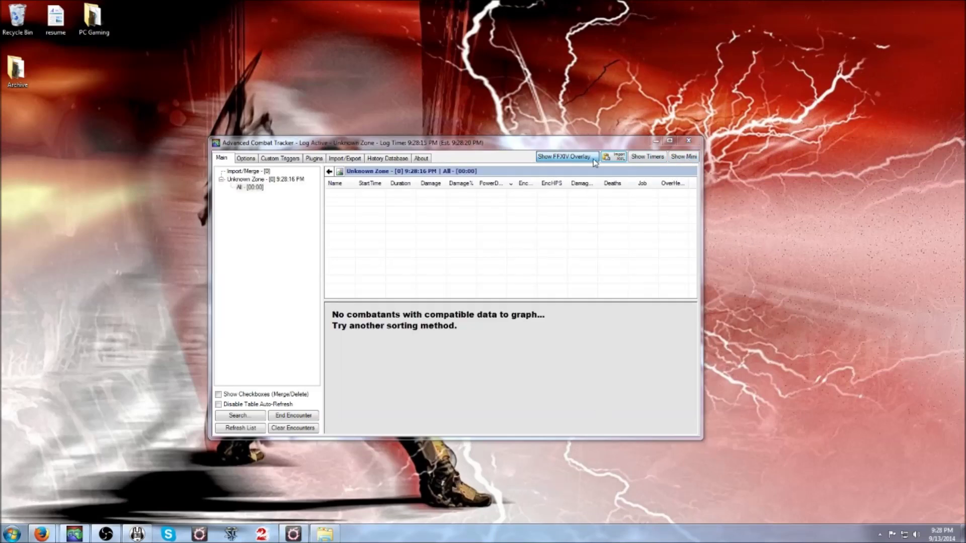
pyautogui.click(686, 157)
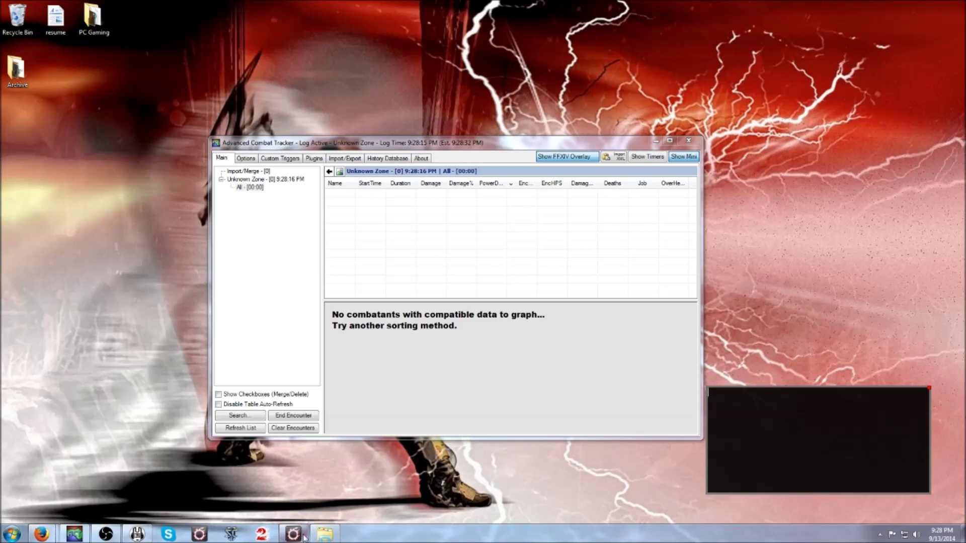
# - Switch to Final Fantasy XIV, log in with the level 50 Warrior on Sargatanas, and walk up the ramp
pyautogui.moveTo(296, 530)
pyautogui.click(340, 502)
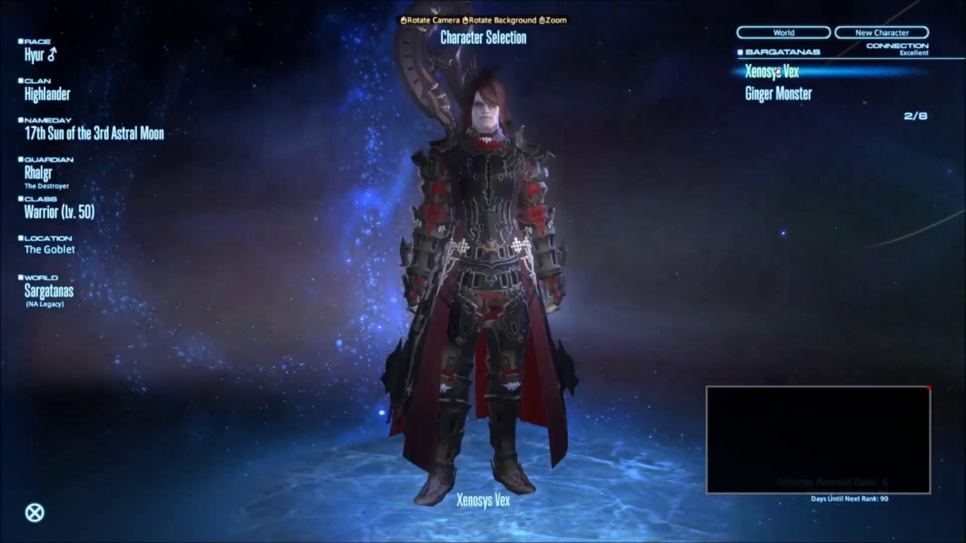
pyautogui.click(777, 70)
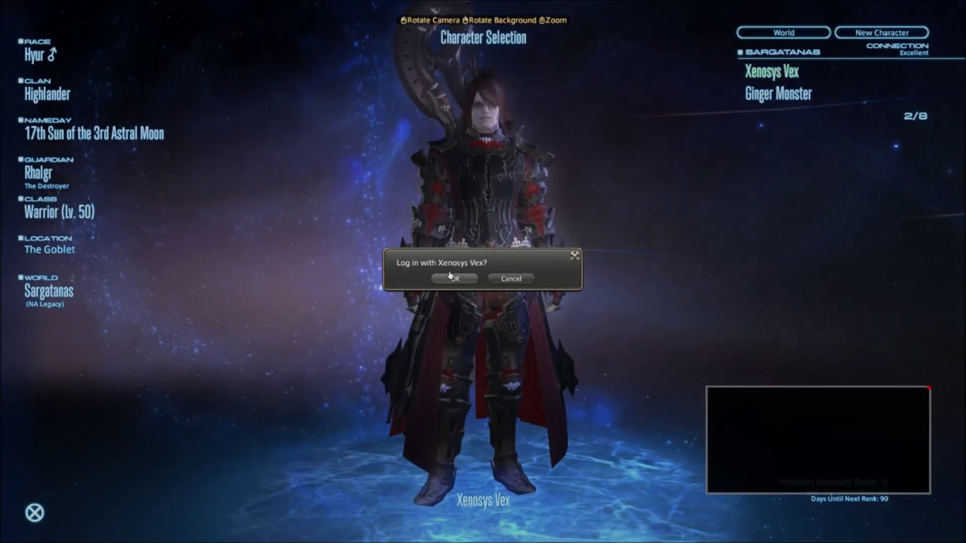
pyautogui.click(465, 276)
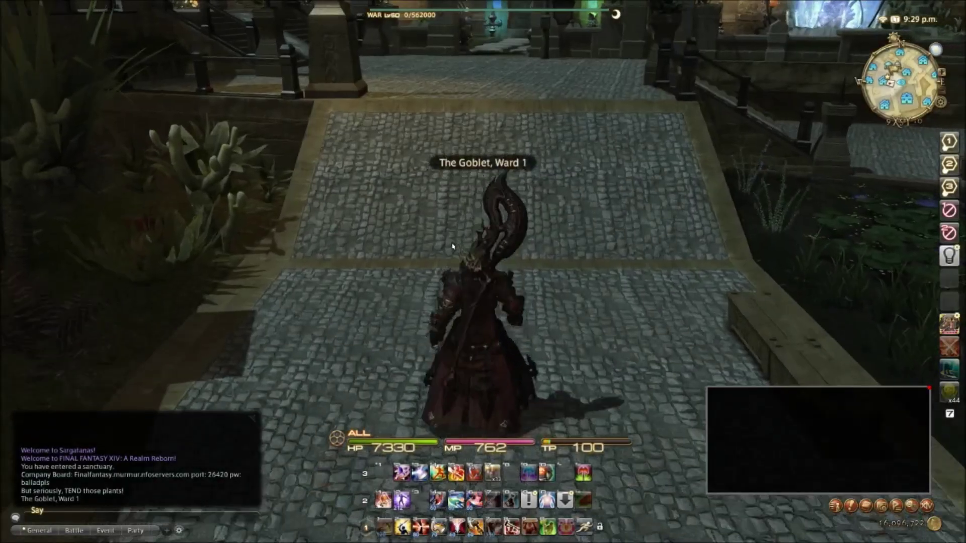
pyautogui.press('w')
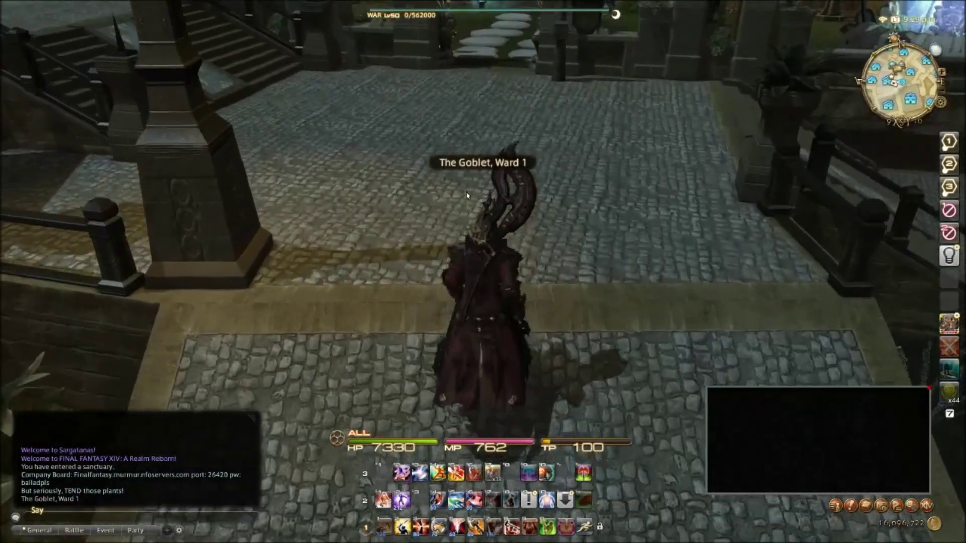
# - Switch back to Advanced Combat Tracker and set the Parse Filter to Party in the FFXIV plugin settings
pyautogui.hotkey('alt', 'Tab')
pyautogui.hotkey('alt', 'Tab')
pyautogui.hotkey('alt', 'Tab')
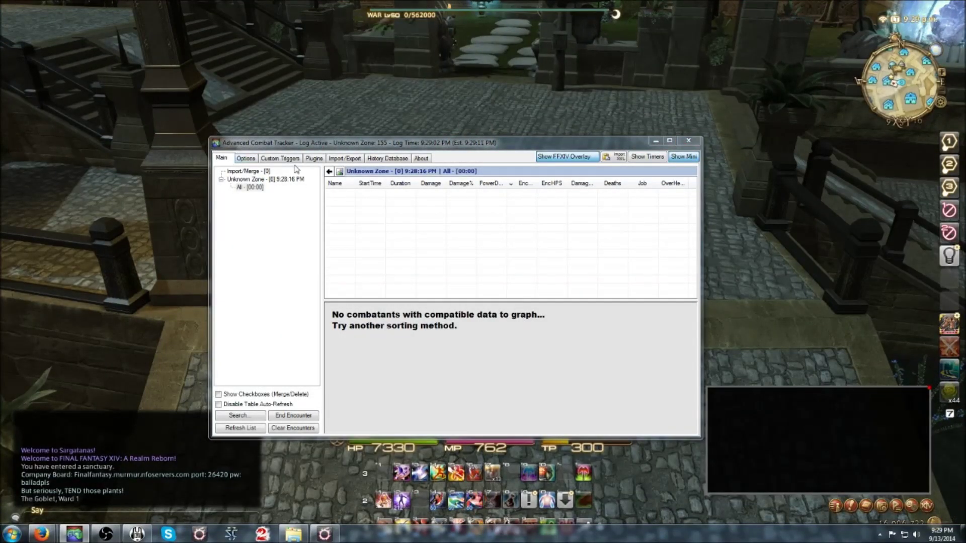
pyautogui.click(246, 159)
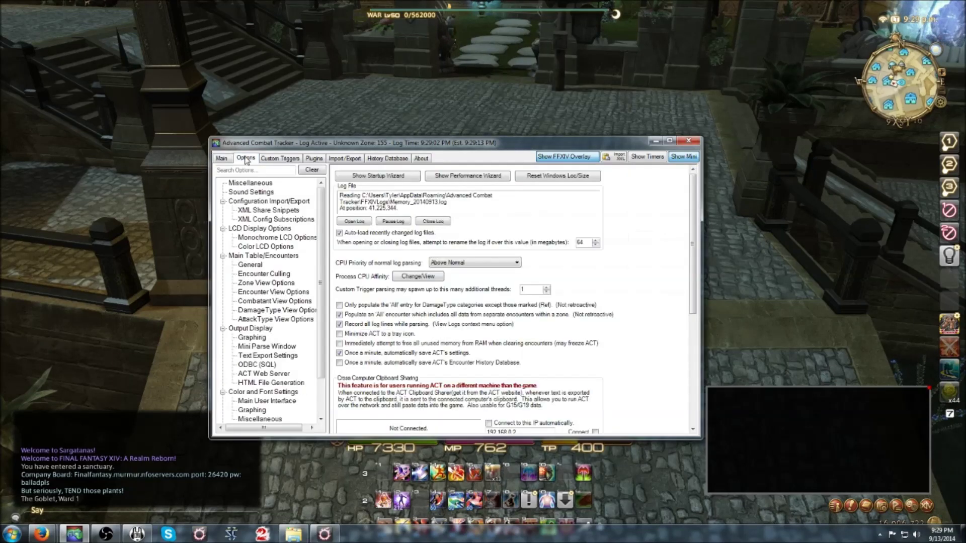
pyautogui.click(312, 159)
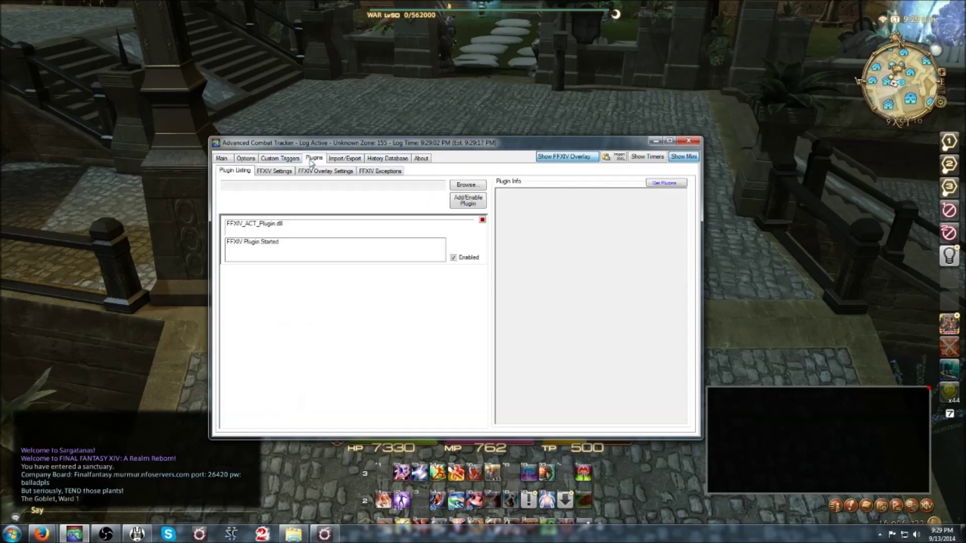
pyautogui.click(276, 171)
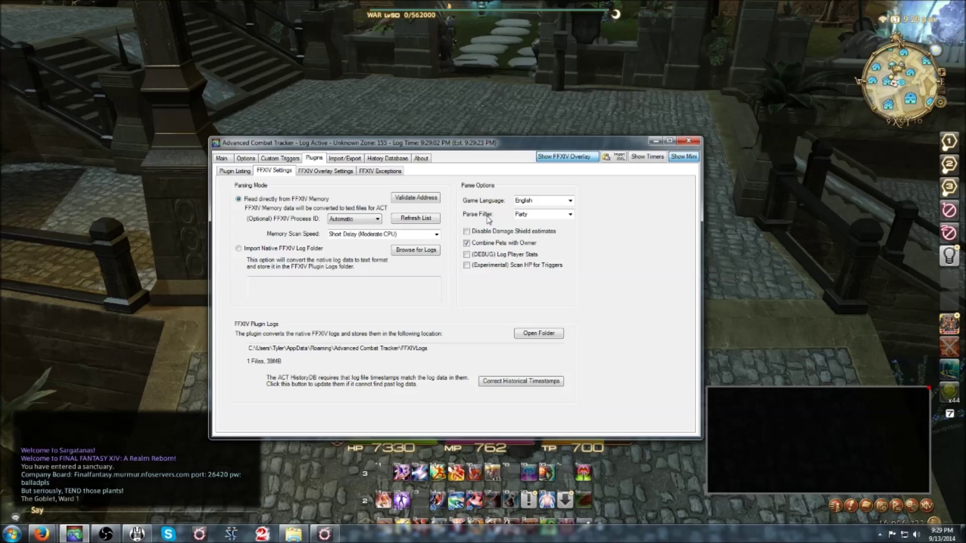
pyautogui.click(570, 215)
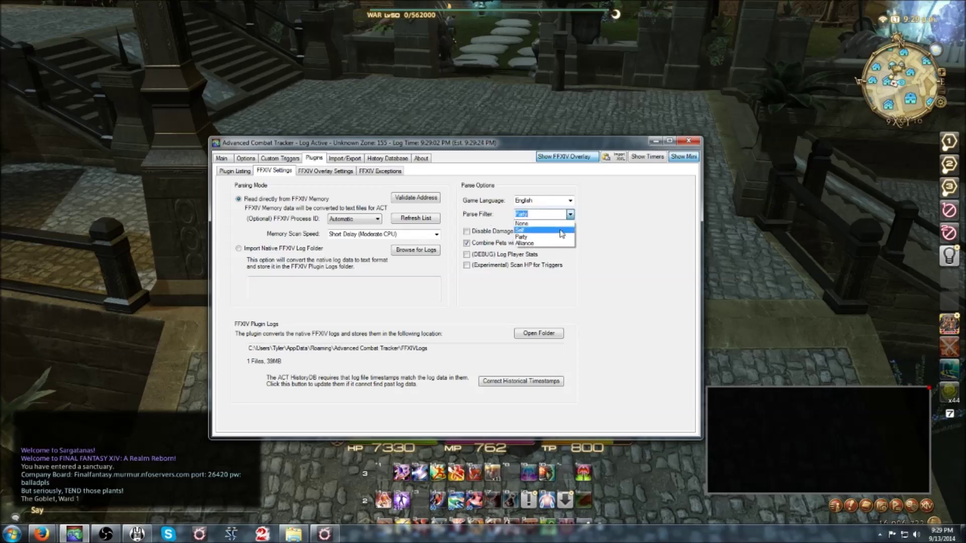
pyautogui.click(536, 238)
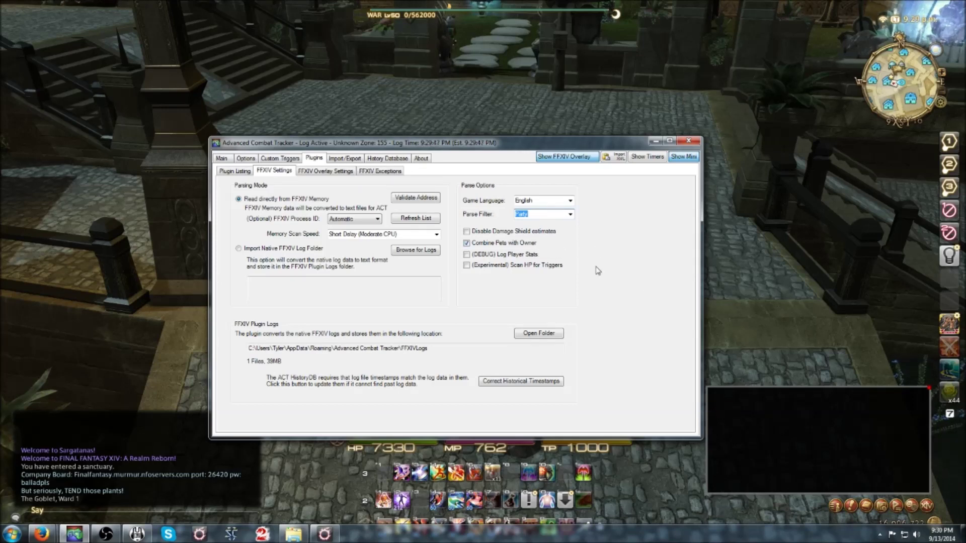
# - Look through the plugin's overlay settings, exceptions, listing and FFXIV settings pages, ending on the overlay settings for Target
pyautogui.click(331, 172)
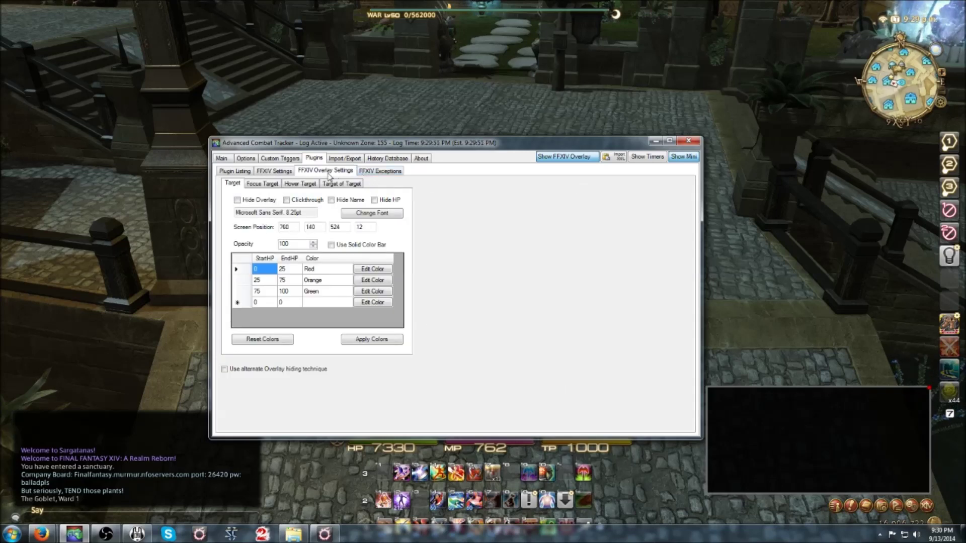
pyautogui.click(375, 172)
pyautogui.click(350, 173)
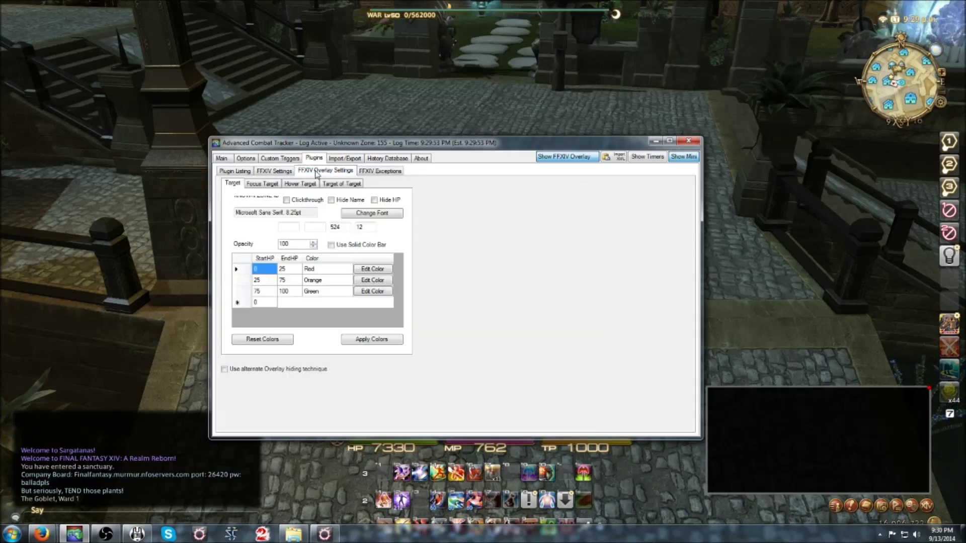
pyautogui.click(254, 173)
pyautogui.click(236, 171)
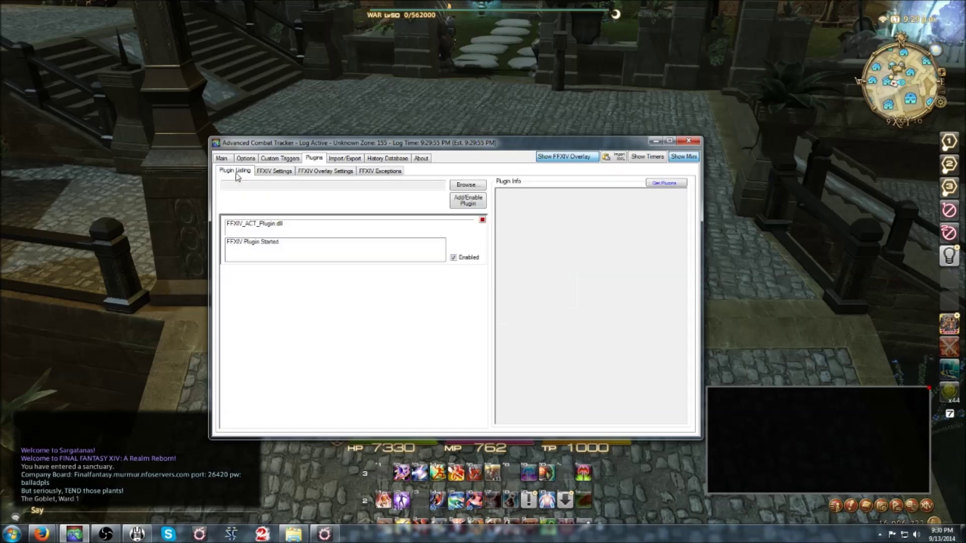
pyautogui.click(274, 172)
pyautogui.click(326, 171)
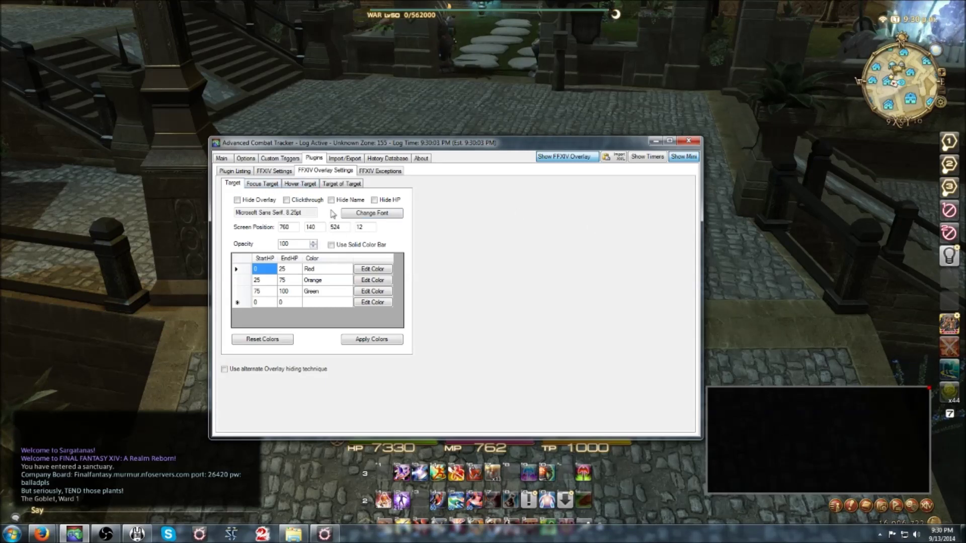
# - Return to the game, walk to the striking dummies, fit the target HP overlay over the target bar, and clear the target
pyautogui.click(750, 407)
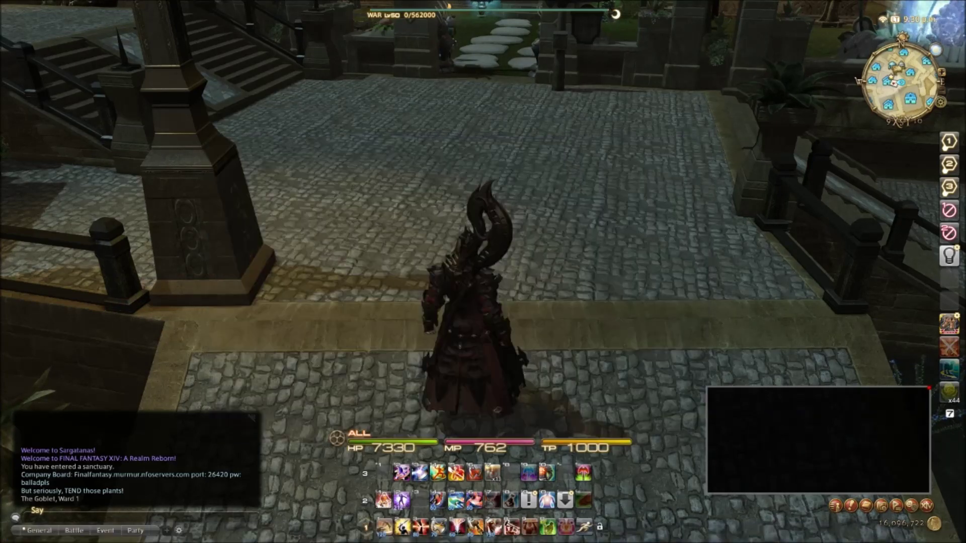
pyautogui.press('w')
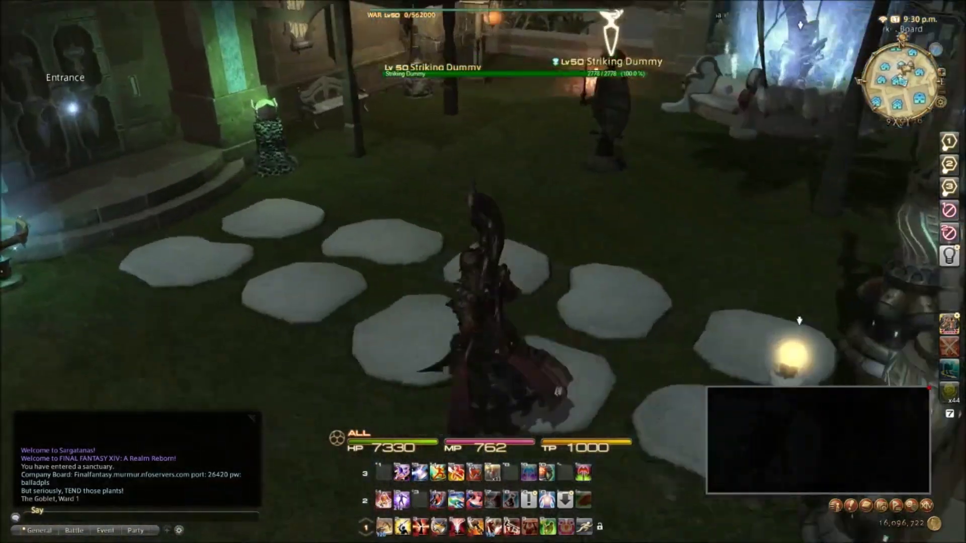
pyautogui.moveTo(500, 75); pyautogui.dragTo(500, 75)
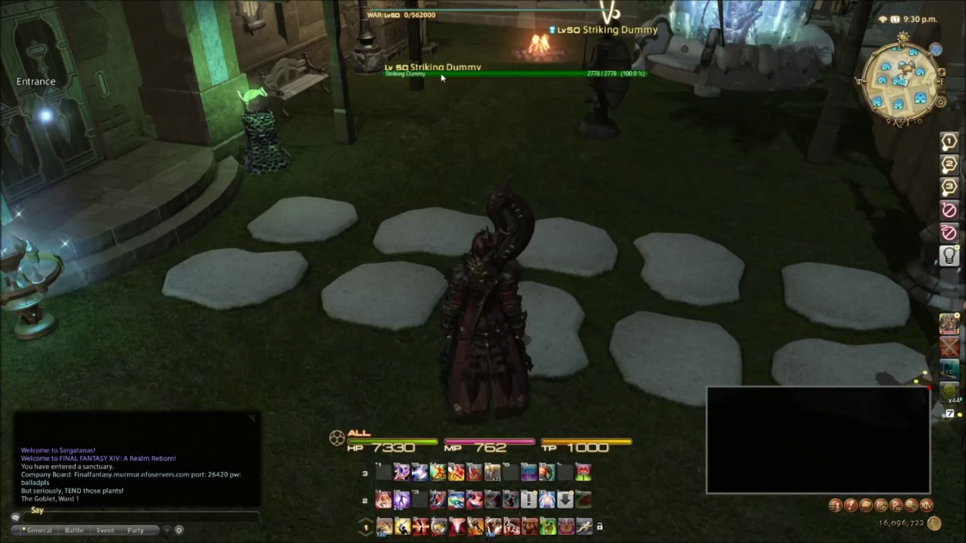
pyautogui.moveTo(532, 78); pyautogui.dragTo(514, 69)
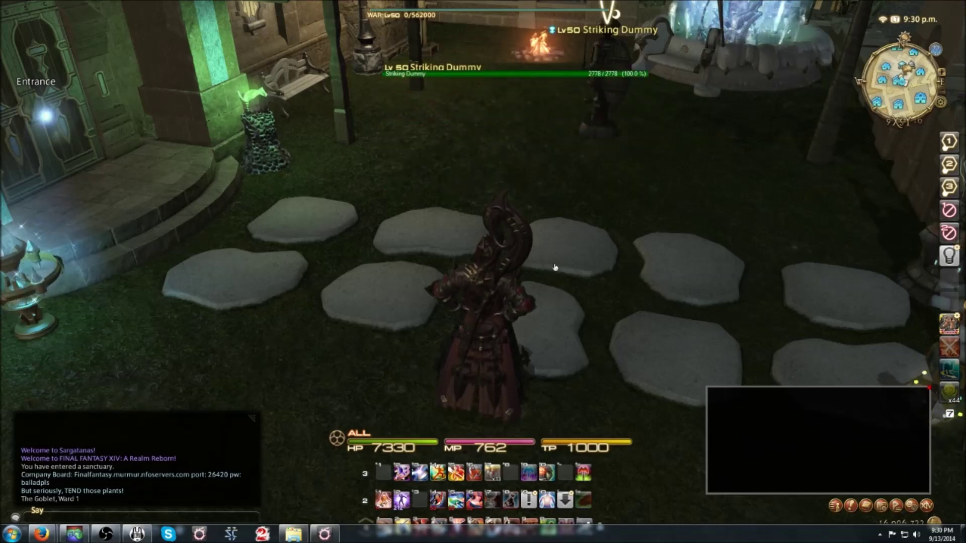
pyautogui.click(545, 201)
pyautogui.click(545, 201)
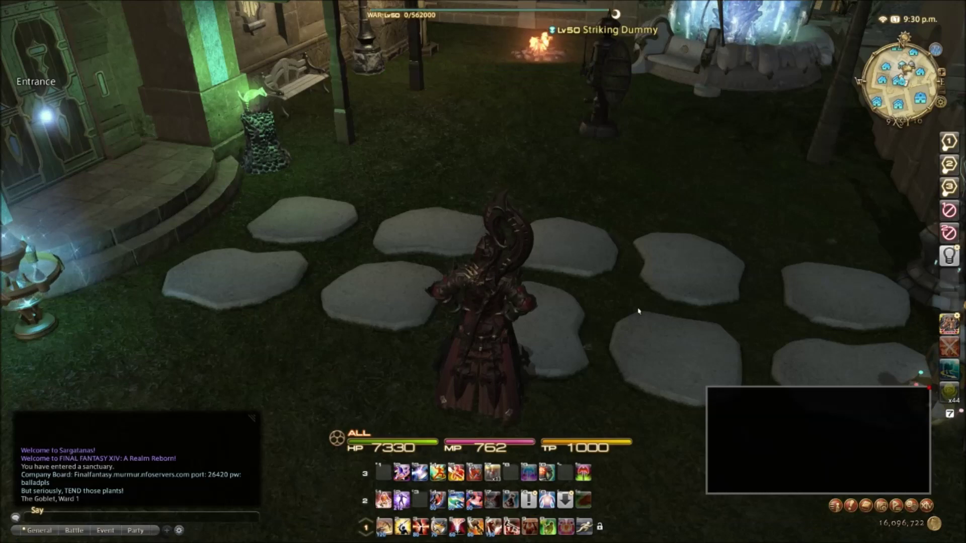
# - Target the Lv50 Striking Dummy, make it the focus target to fit the focus HP overlay over its bar, and clear both targets
pyautogui.moveTo(640, 313); pyautogui.dragTo(505, 137)
pyautogui.click(505, 137)
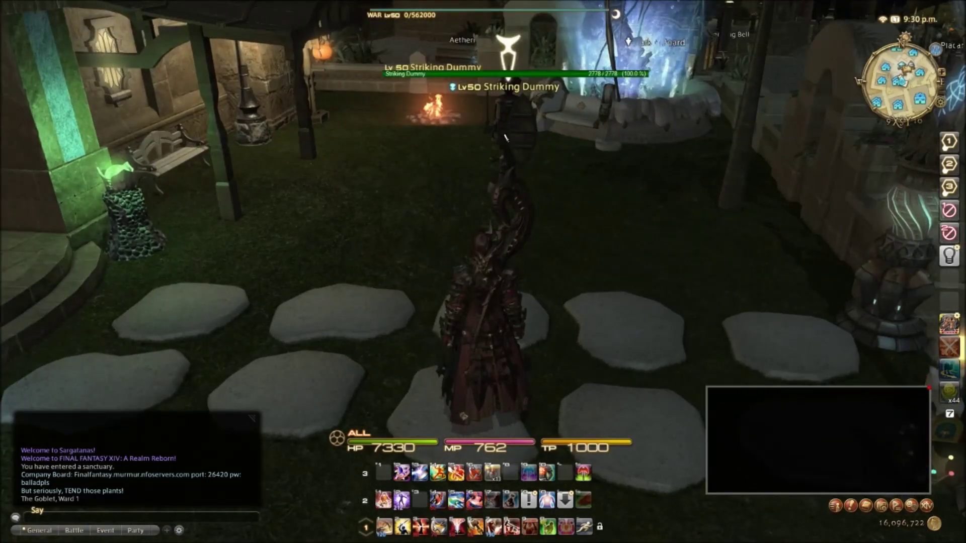
pyautogui.hotkey('shift', 'f')
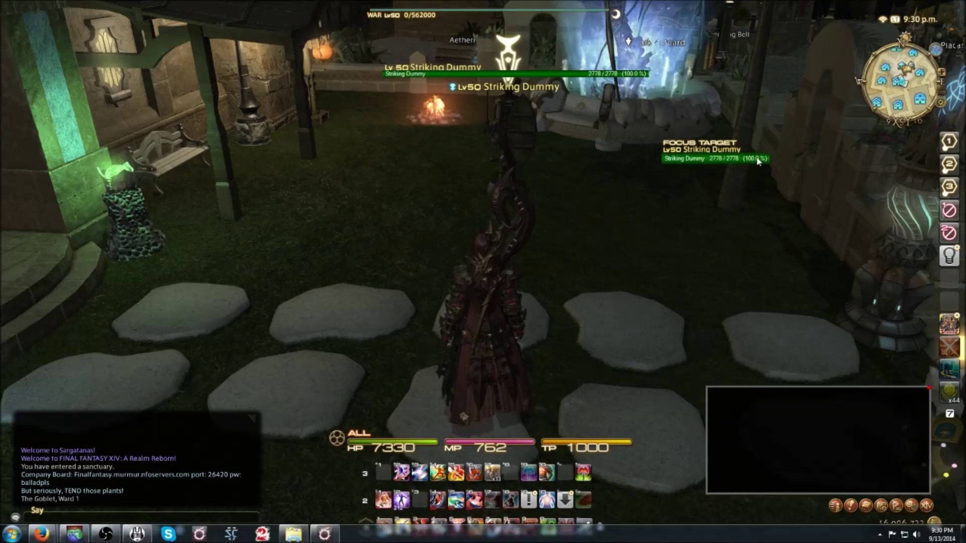
pyautogui.press('z')
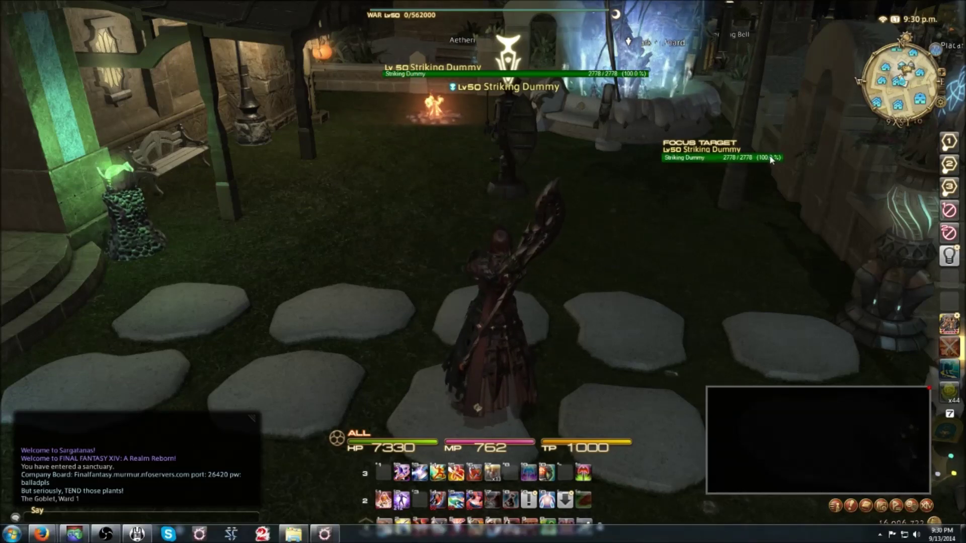
pyautogui.click(437, 198)
pyautogui.press('a')
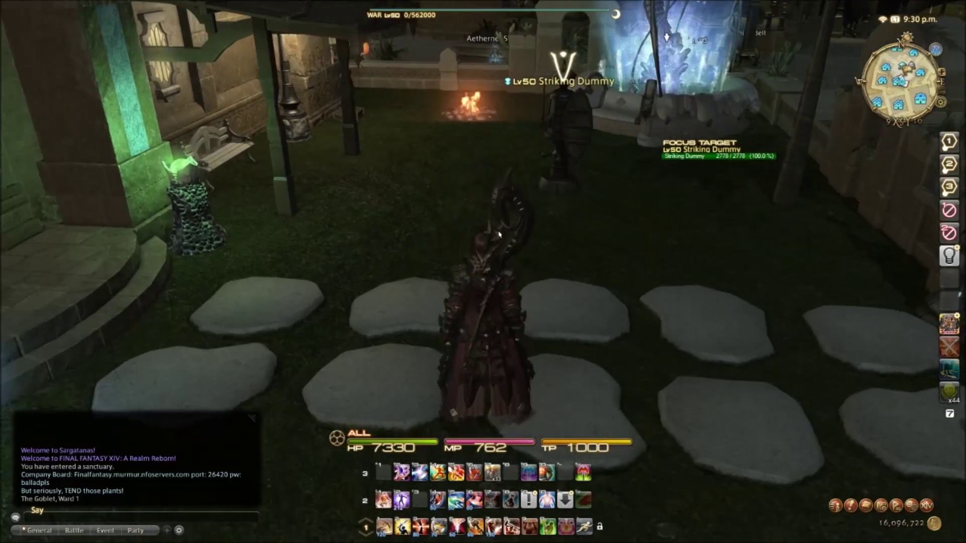
pyautogui.press('d')
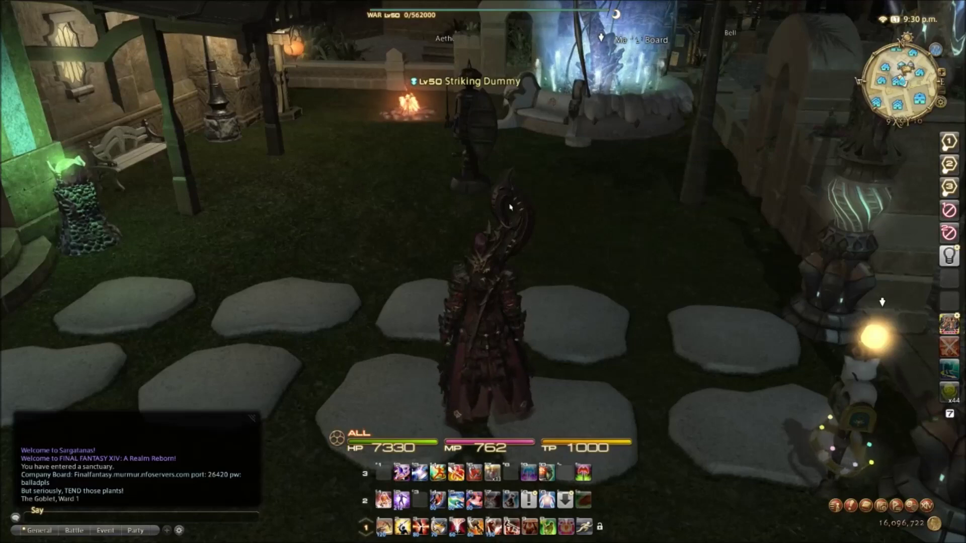
# - Switch to Advanced Combat Tracker and check the overlay settings for Focus Target, Target of Target and Target
pyautogui.hotkey('alt', 'Tab')
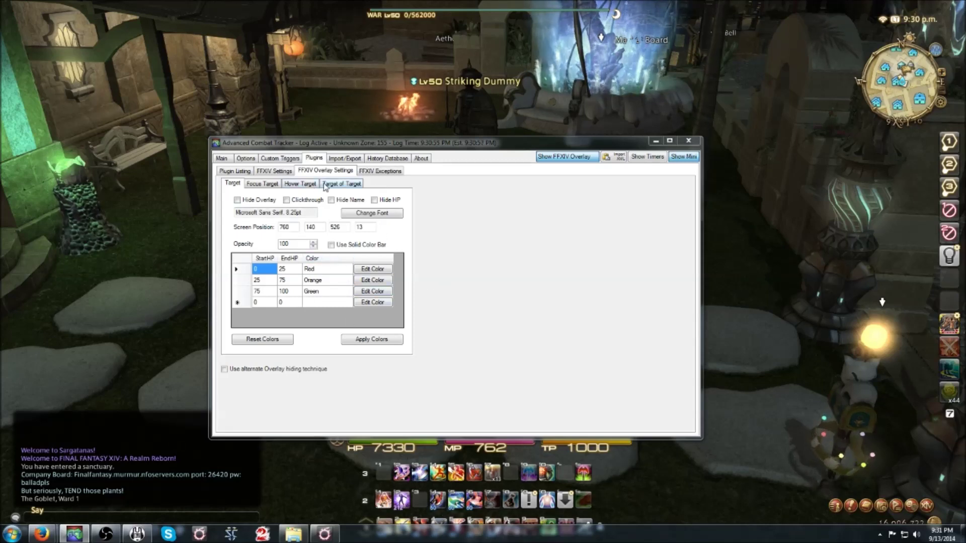
pyautogui.click(271, 185)
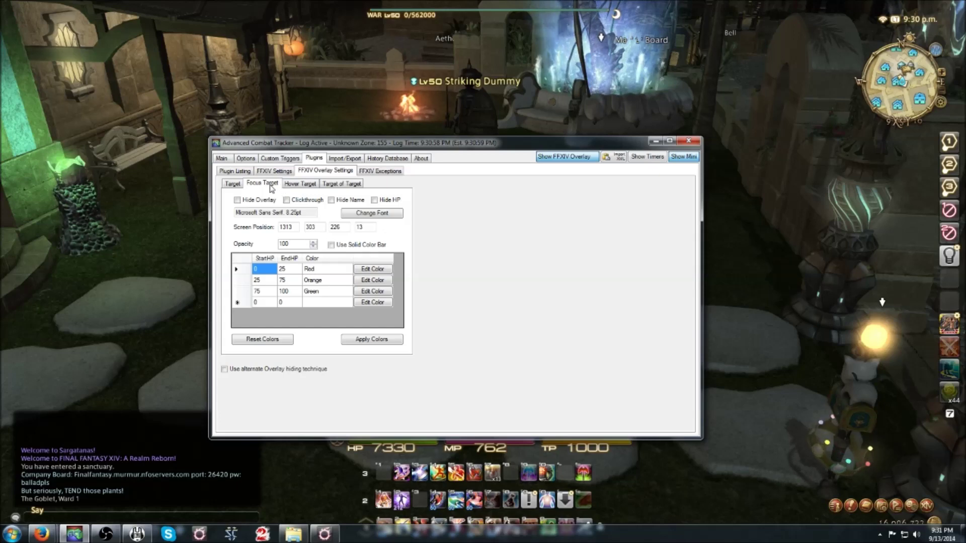
pyautogui.click(341, 184)
pyautogui.click(232, 184)
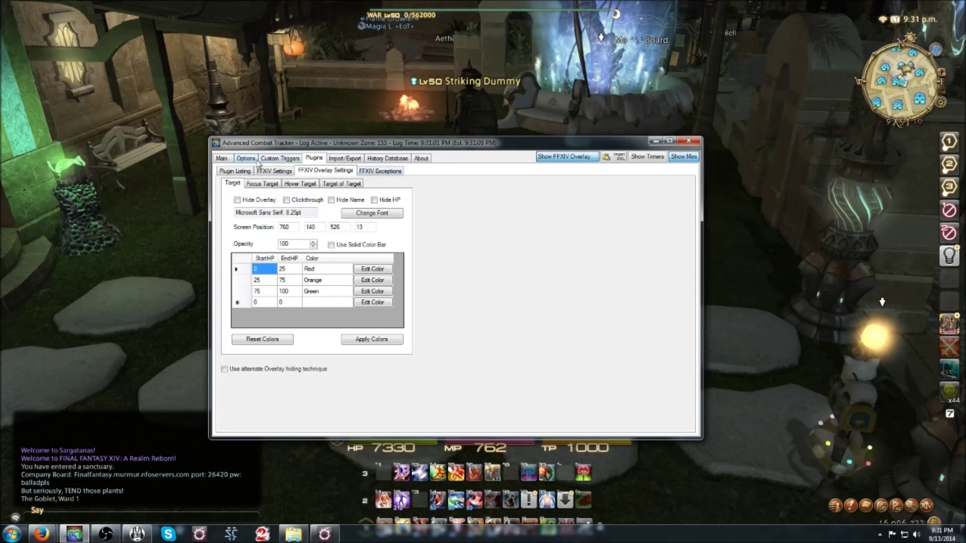
# - Open the General options for Main Table/Encounters in Advanced Combat Tracker
pyautogui.click(245, 158)
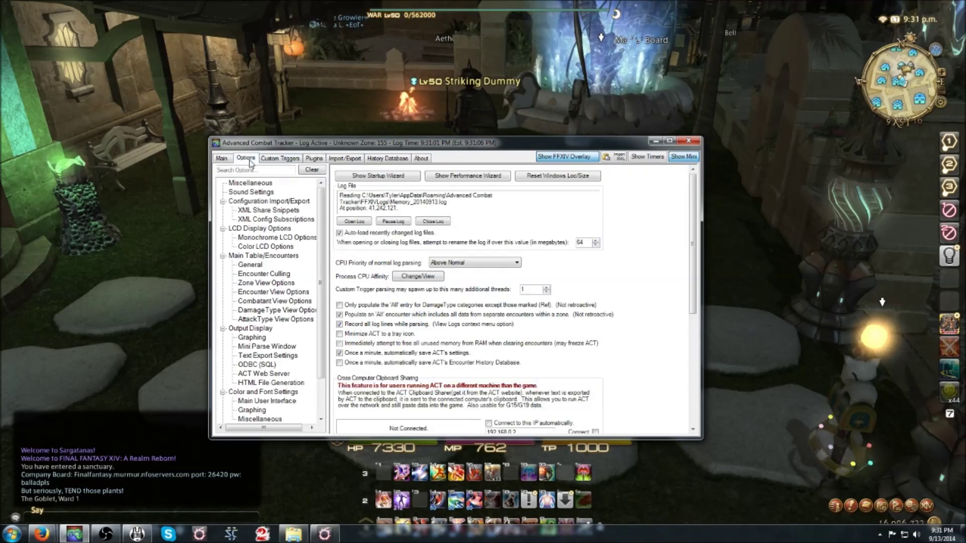
pyautogui.click(259, 266)
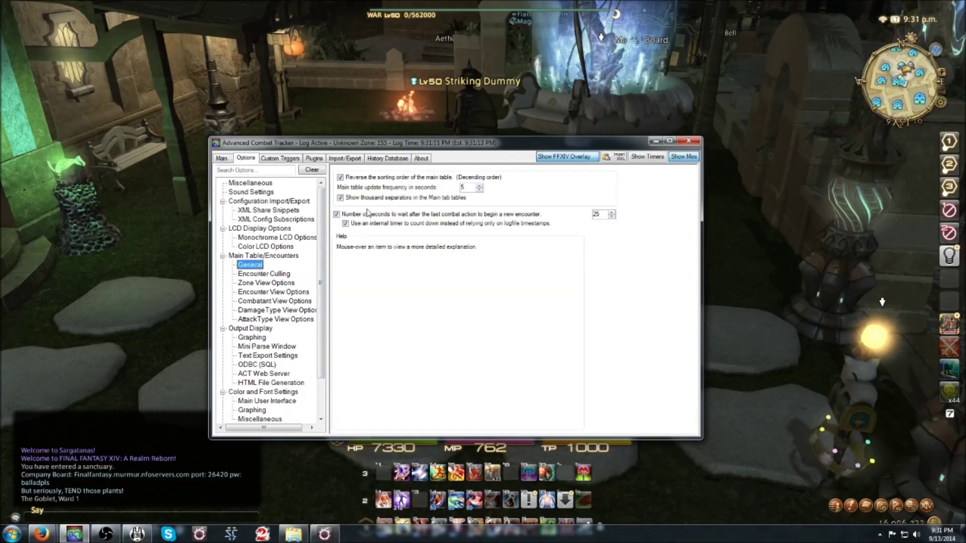
# - Check the explanation of the new-encounter wait time option and show the mini parse window
pyautogui.moveTo(447, 224)
pyautogui.moveTo(341, 220)
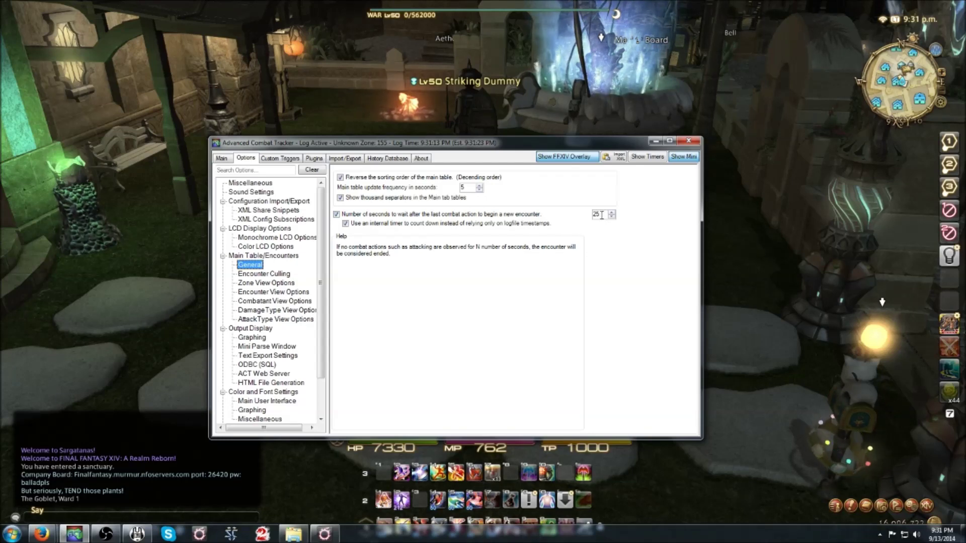
pyautogui.click(684, 157)
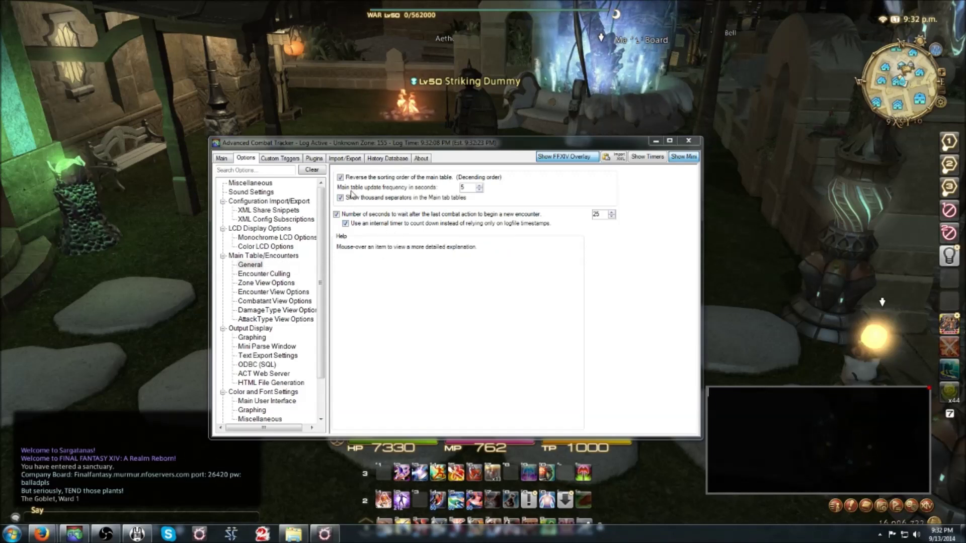
# - Look over the Encounter Culling options and return to the General options for Main Table/Encounters
pyautogui.click(263, 275)
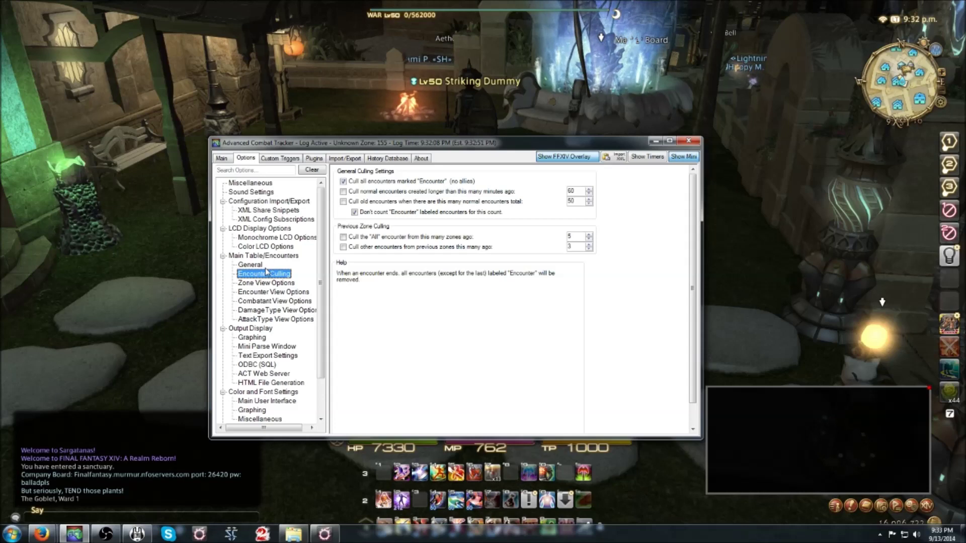
pyautogui.click(250, 264)
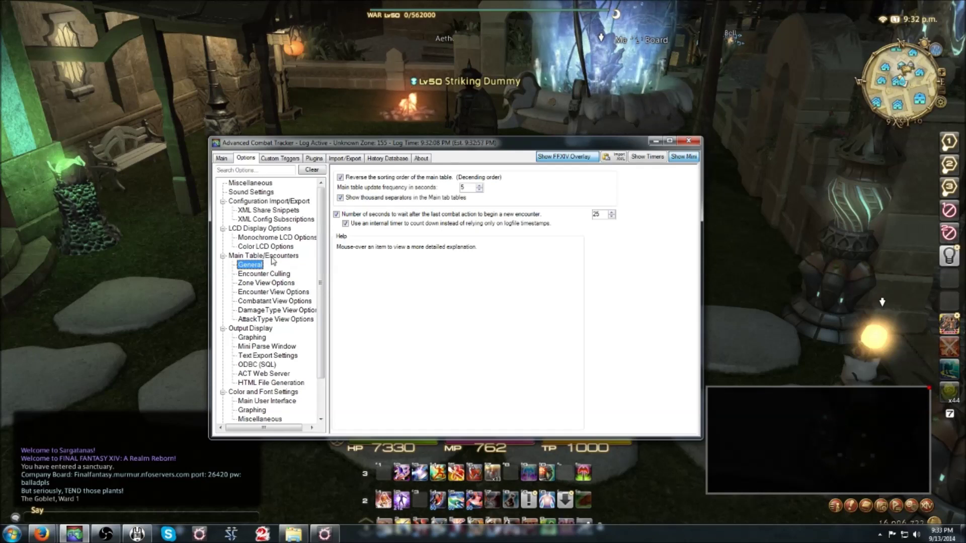
# - Set the window opacity to 91 in the Mini Parse Window options under Output Display
pyautogui.scroll(-2, 294, 318)
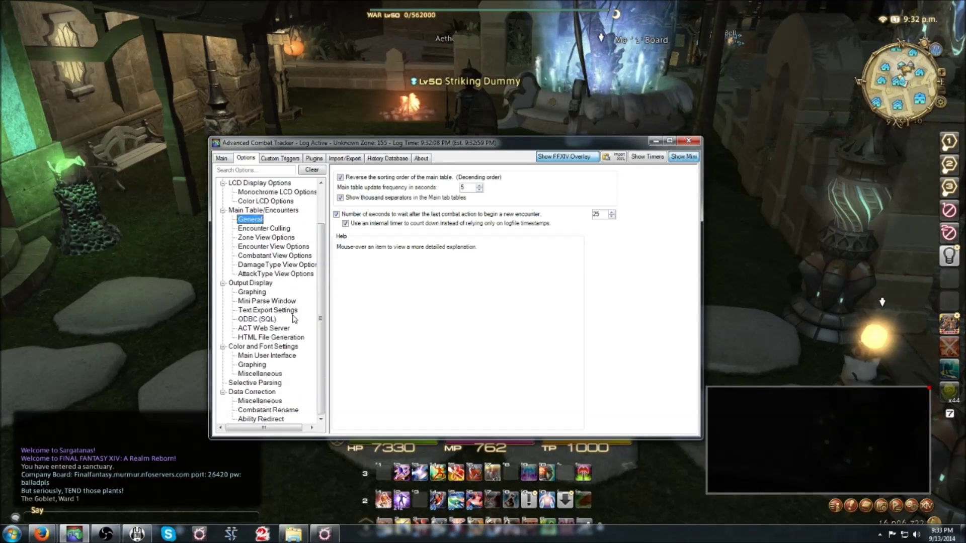
pyautogui.click(266, 301)
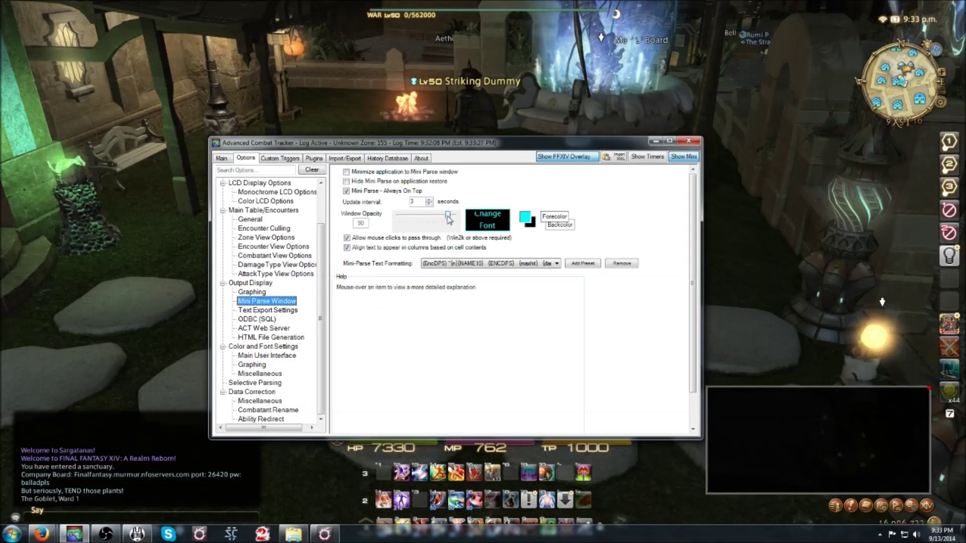
pyautogui.moveTo(448, 224)
pyautogui.mouseDown()
pyautogui.moveTo(412, 220)
pyautogui.moveTo(455, 221)
pyautogui.moveTo(444, 223)
pyautogui.mouseUp()
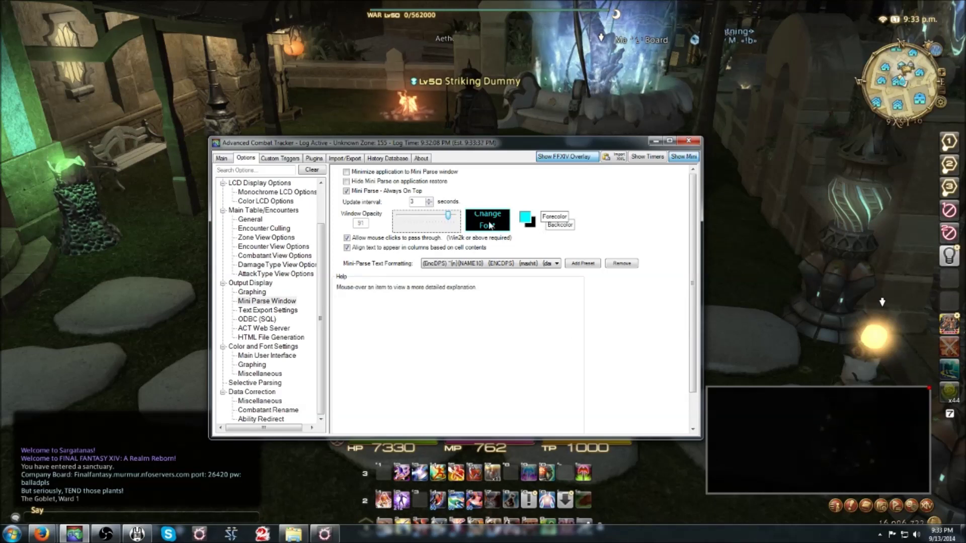
# - Try the Oblique style for the mini parse font, switch it back to Regular and accept the font settings
pyautogui.click(489, 226)
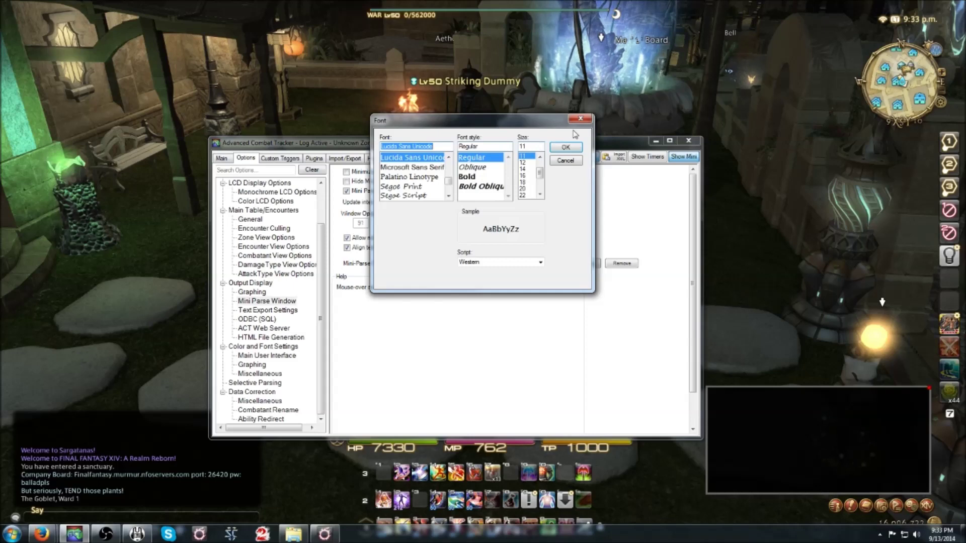
pyautogui.click(482, 171)
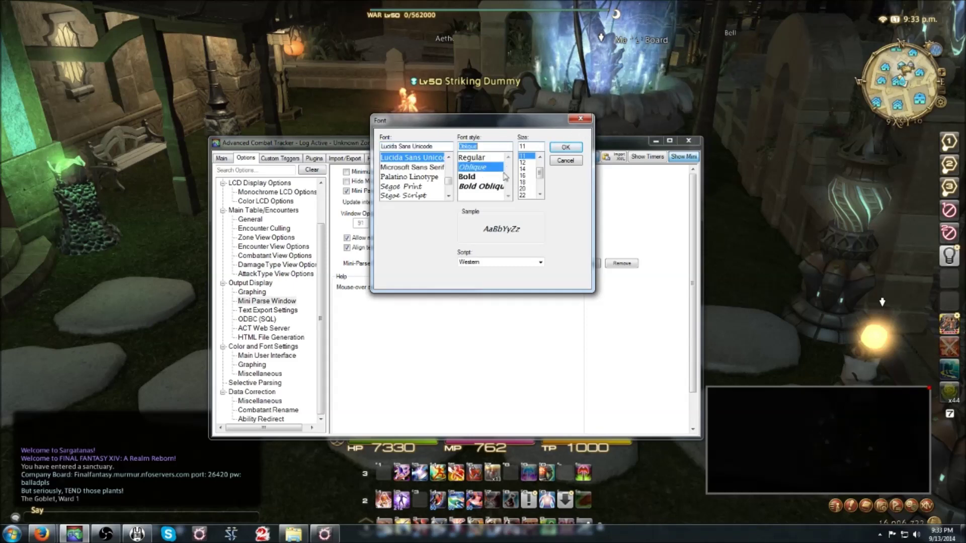
pyautogui.click(481, 159)
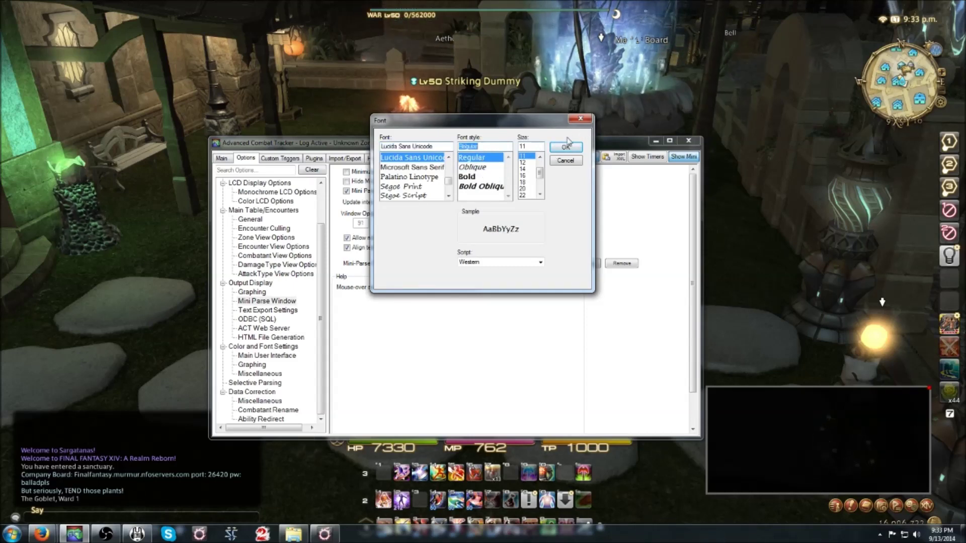
pyautogui.click(566, 147)
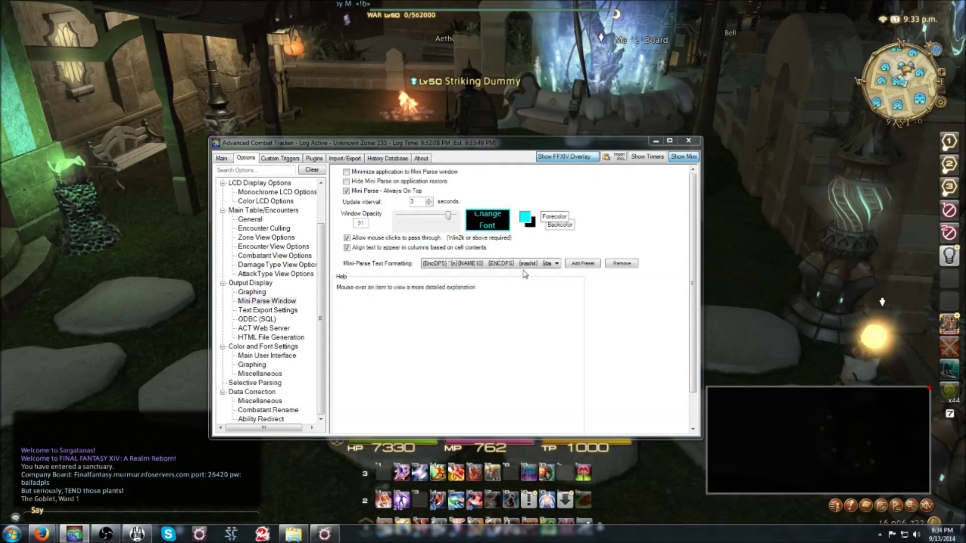
# - Look at the saved Mini-Parse Text Formatting presets and the Text Export Formatting dialog for adding a preset, and close the dialog
pyautogui.click(494, 264)
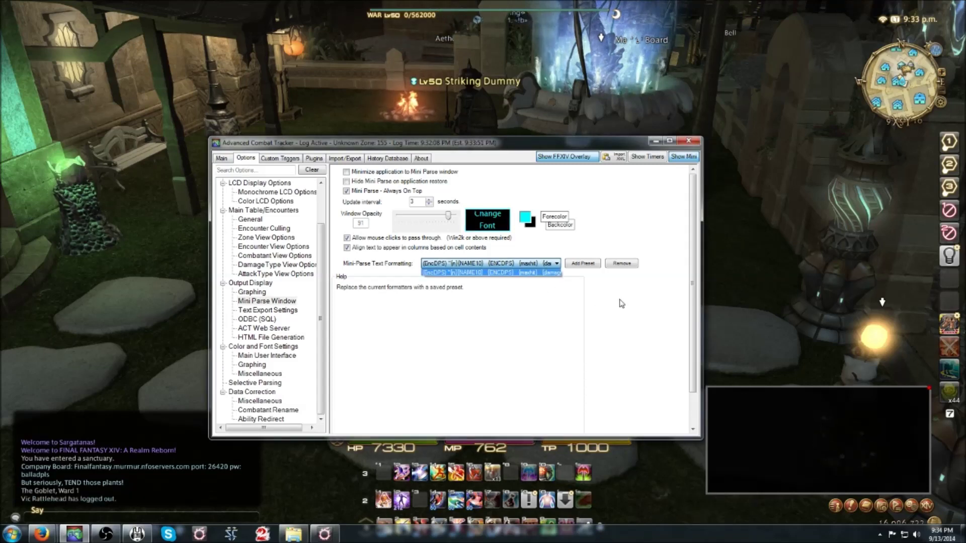
pyautogui.click(582, 266)
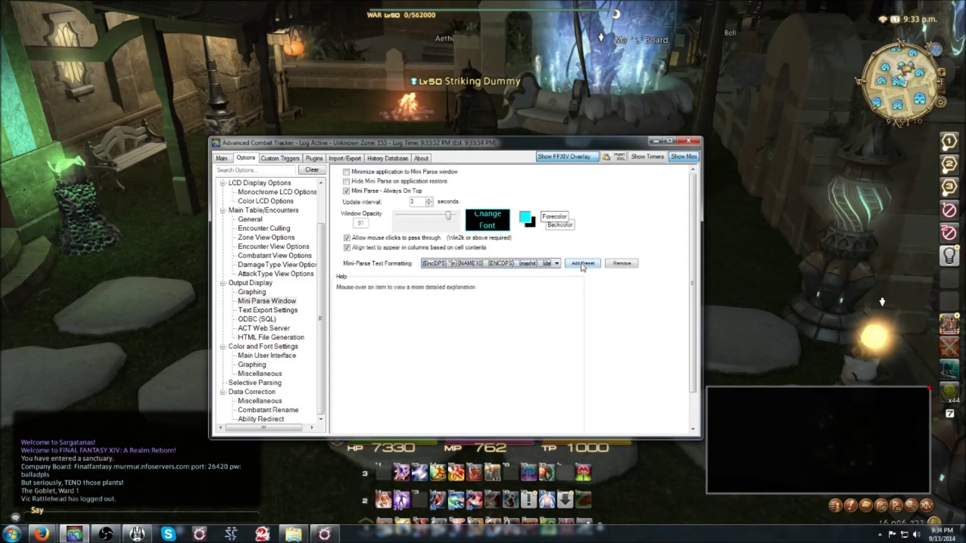
pyautogui.click(545, 265)
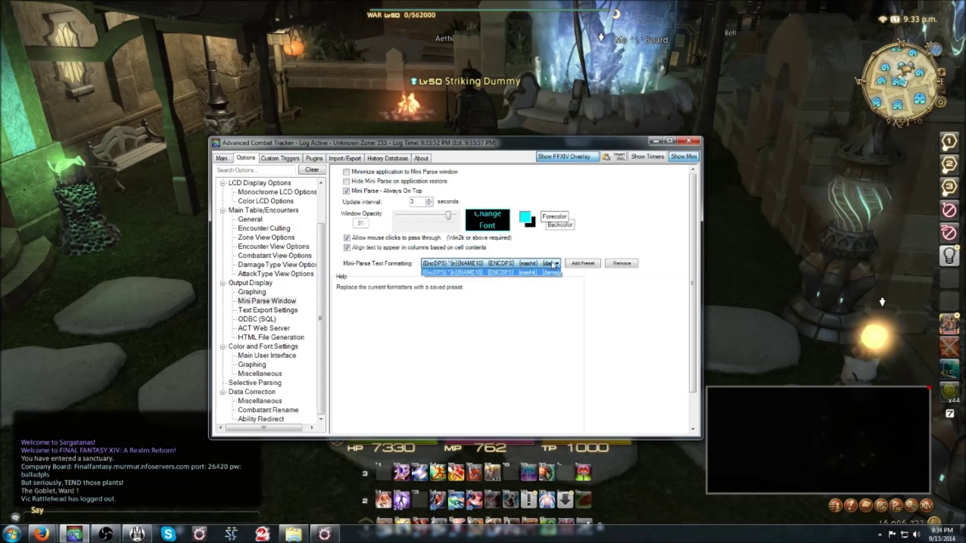
pyautogui.click(584, 265)
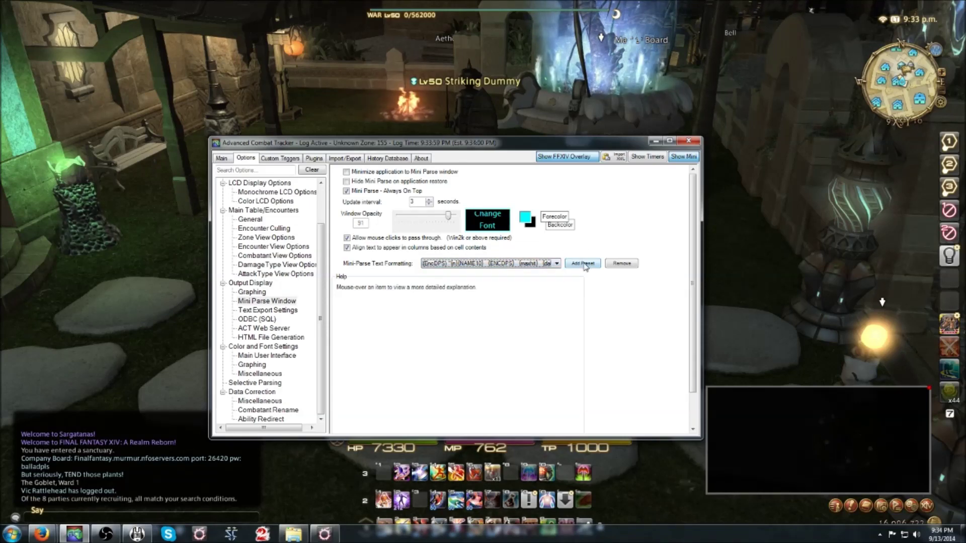
pyautogui.click(583, 265)
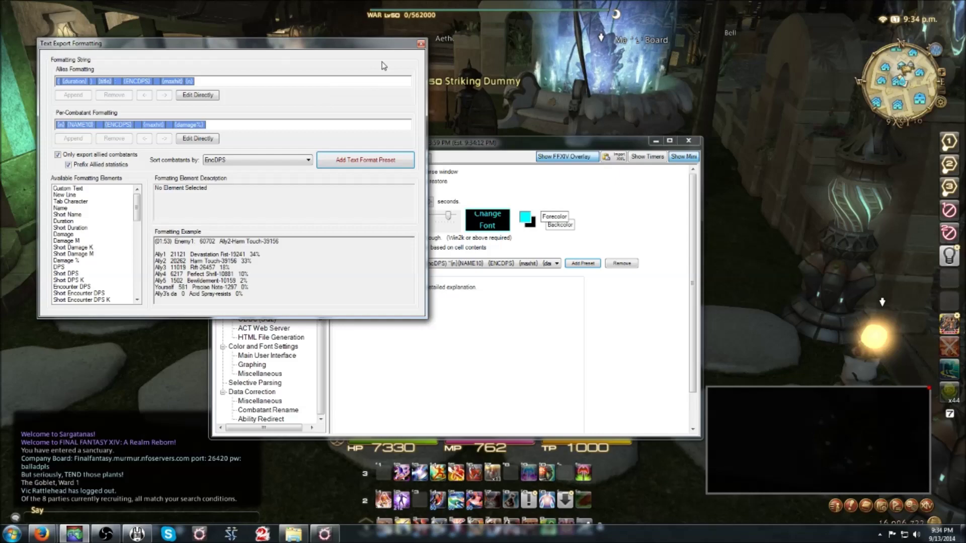
pyautogui.click(420, 44)
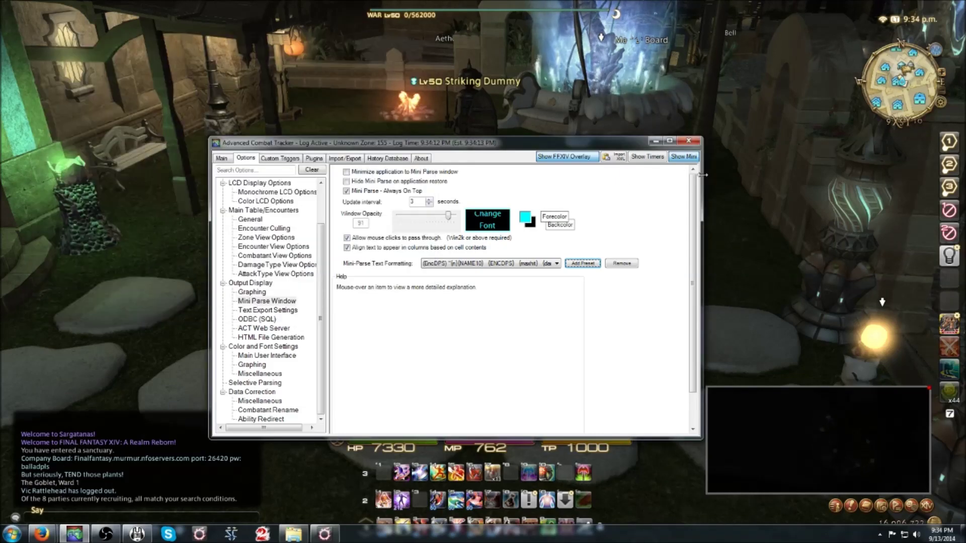
# - Return to the game and attack the Lv50 Striking Dummy with Heavy Swing, Maim and Storm's Eye to generate mini parse data
pyautogui.click(779, 427)
pyautogui.press('w')
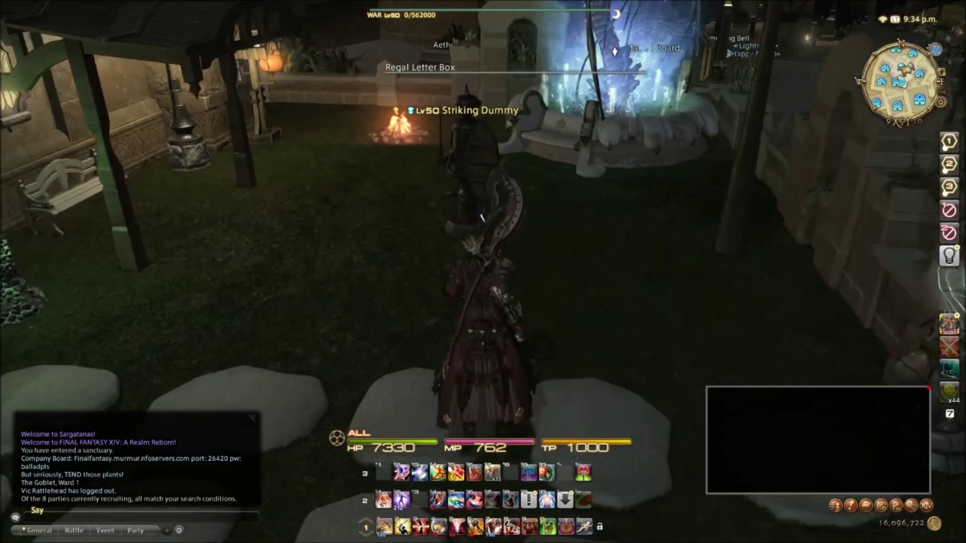
pyautogui.press('1')
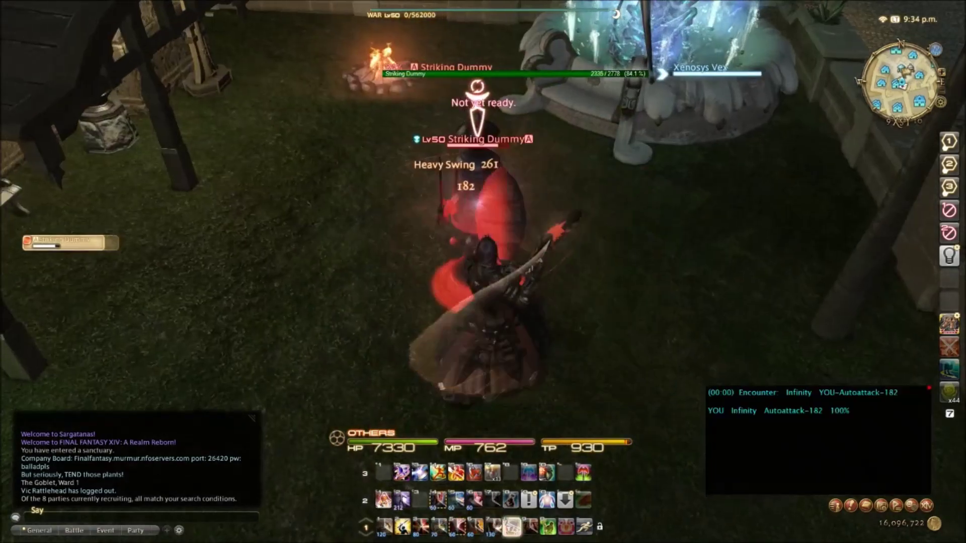
pyautogui.hotkey('shift', '4')
pyautogui.press('2')
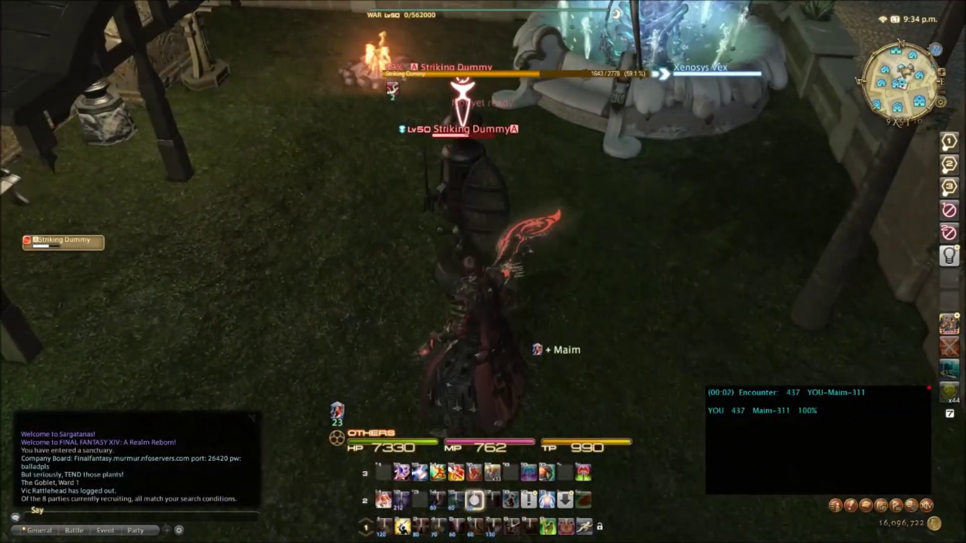
pyautogui.press('6')
pyautogui.press('3')
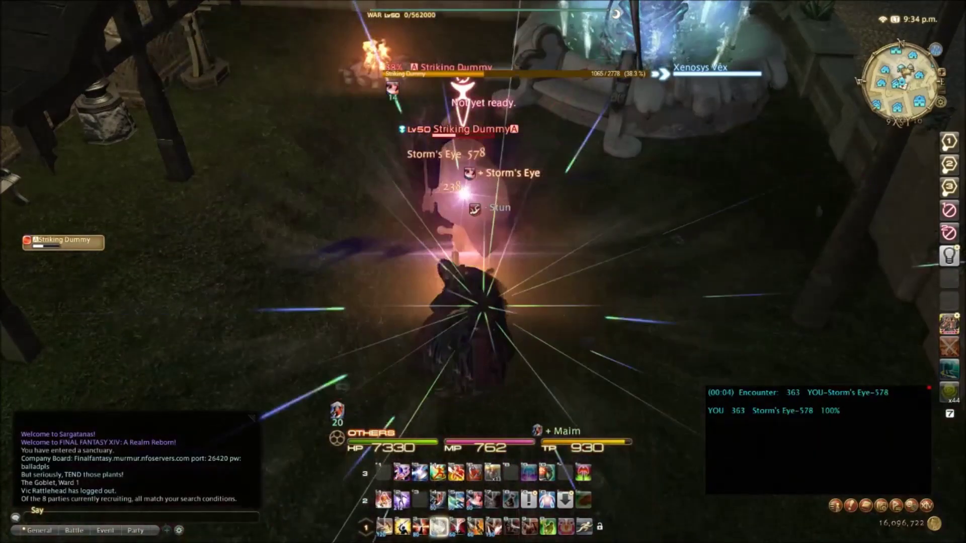
pyautogui.press('1')
pyautogui.moveTo(510, 245); pyautogui.dragTo(722, 393)
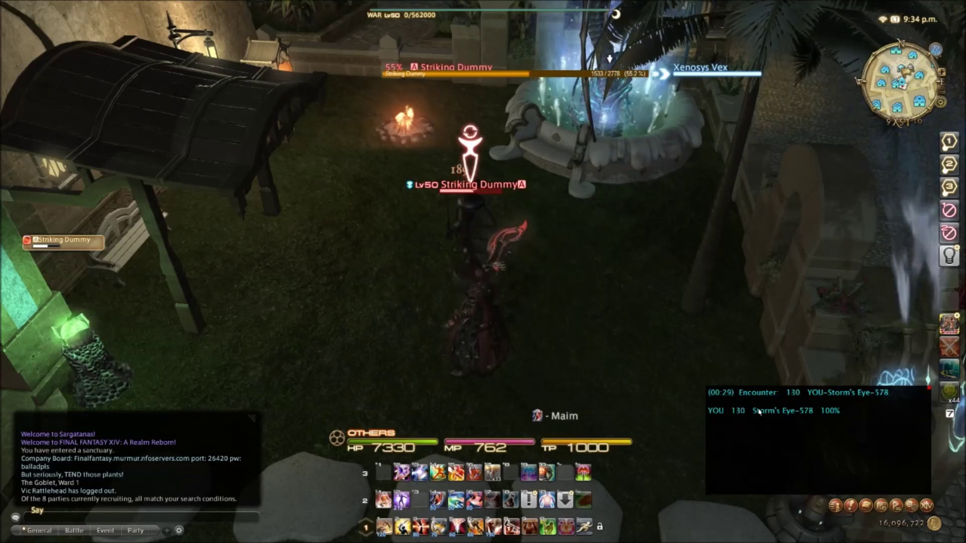
# - Switch back to Advanced Combat Tracker and open the mini-parse preset formatting dialog to compare its elements with the mini parse window
pyautogui.moveTo(571, 301); pyautogui.dragTo(289, 98)
pyautogui.hotkey('alt', 'Tab')
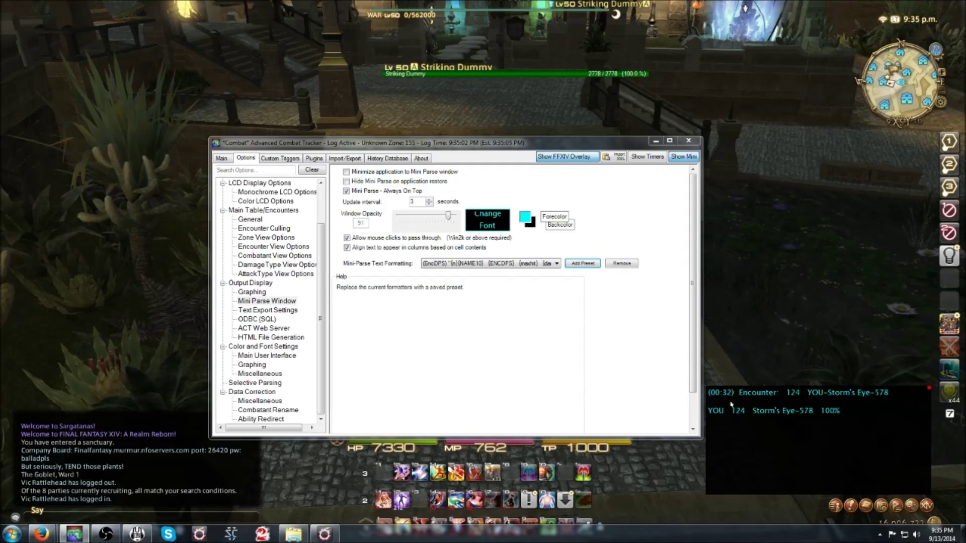
pyautogui.click(581, 264)
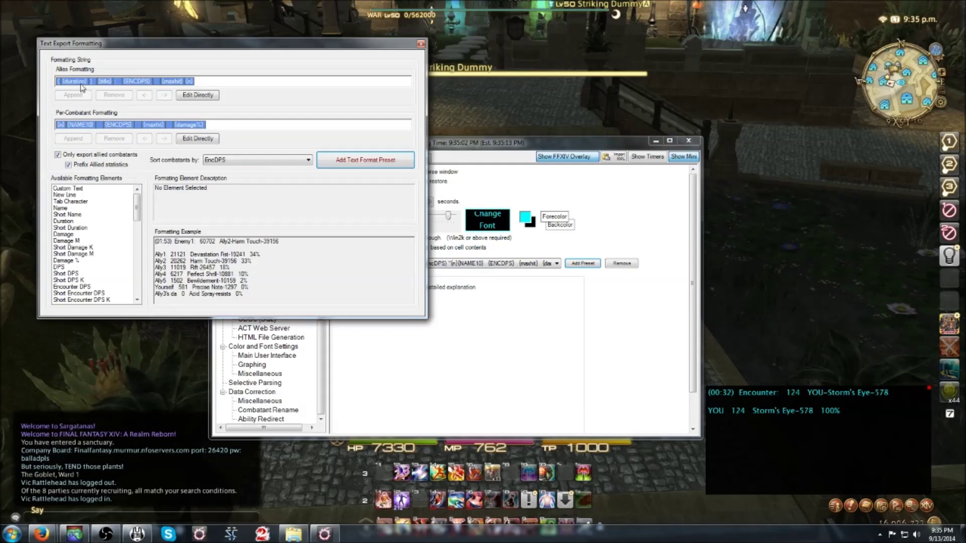
pyautogui.click(718, 392)
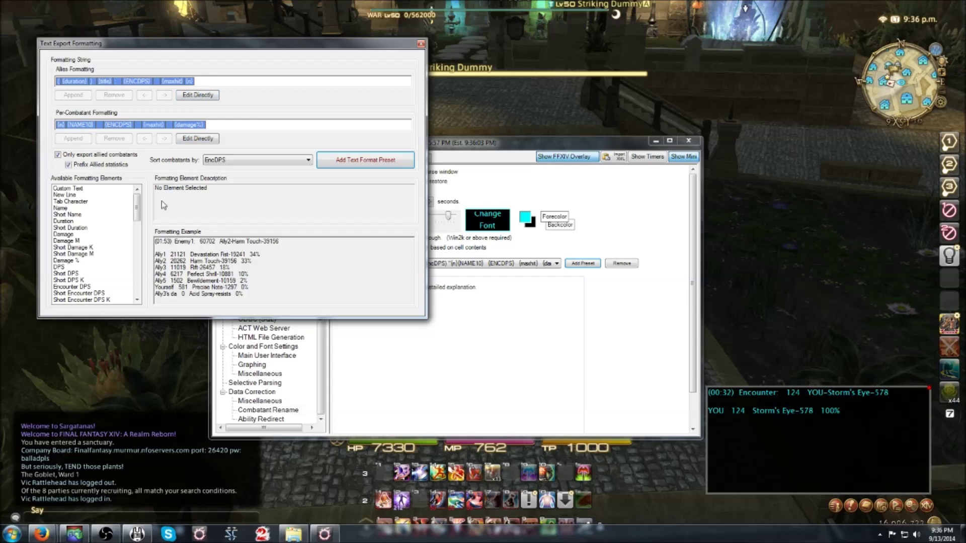
# - Append a New Line element to the Allies Formatting string and remove it again
pyautogui.click(75, 195)
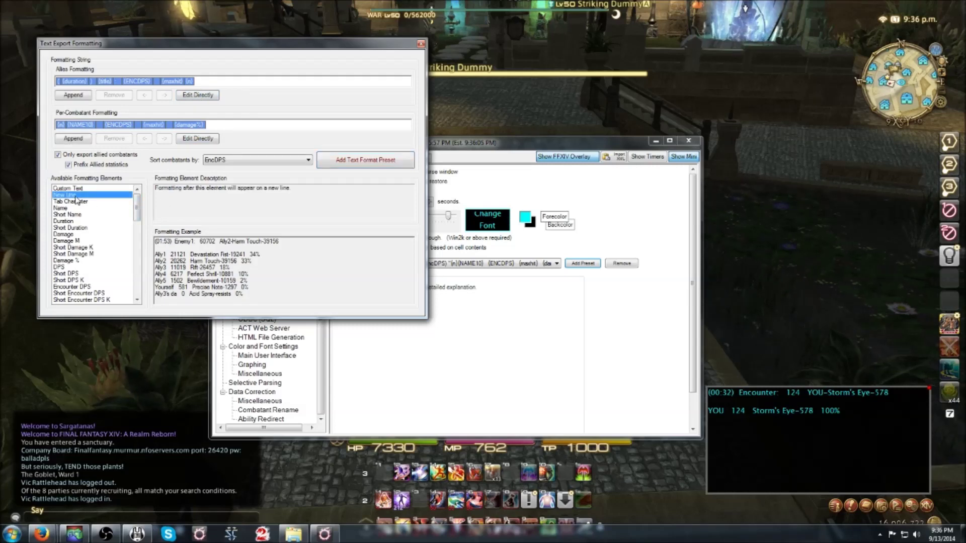
pyautogui.click(73, 95)
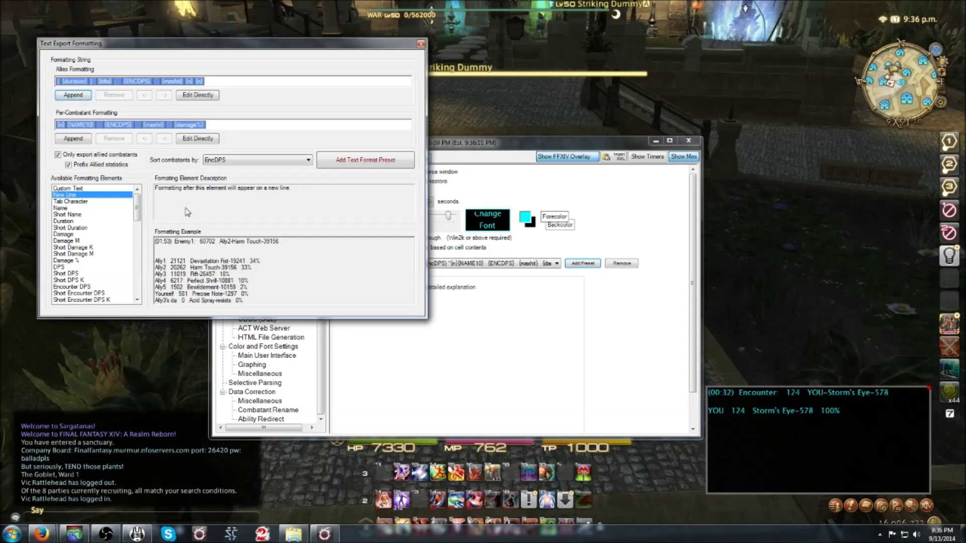
pyautogui.click(200, 81)
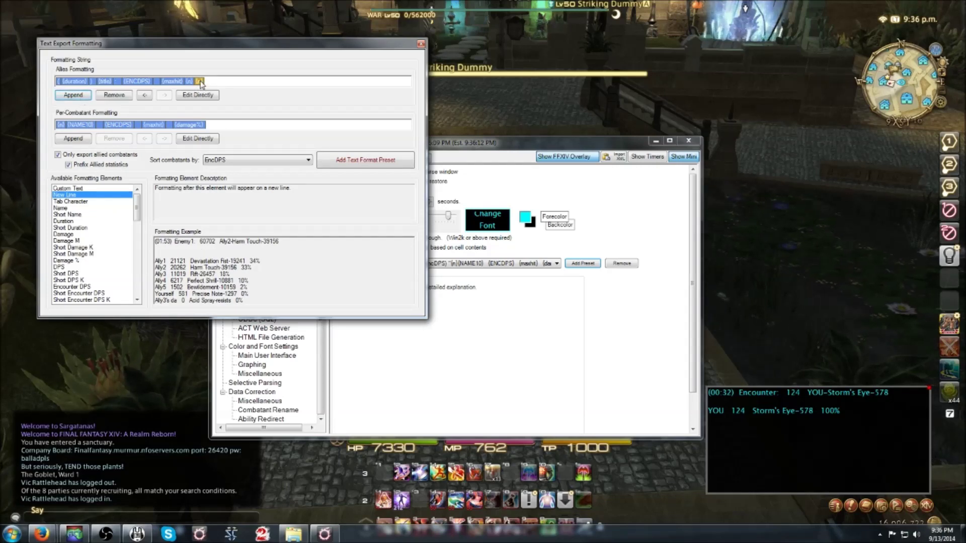
pyautogui.click(115, 95)
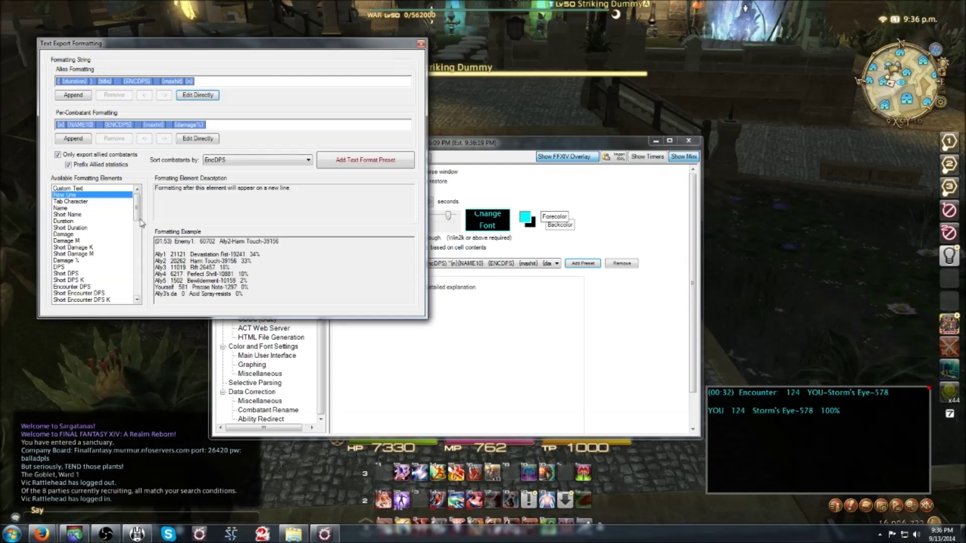
# - Browse the available formatting elements to the end of the list and check the title element of the Allies Formatting string
pyautogui.scroll(-3, 140, 223)
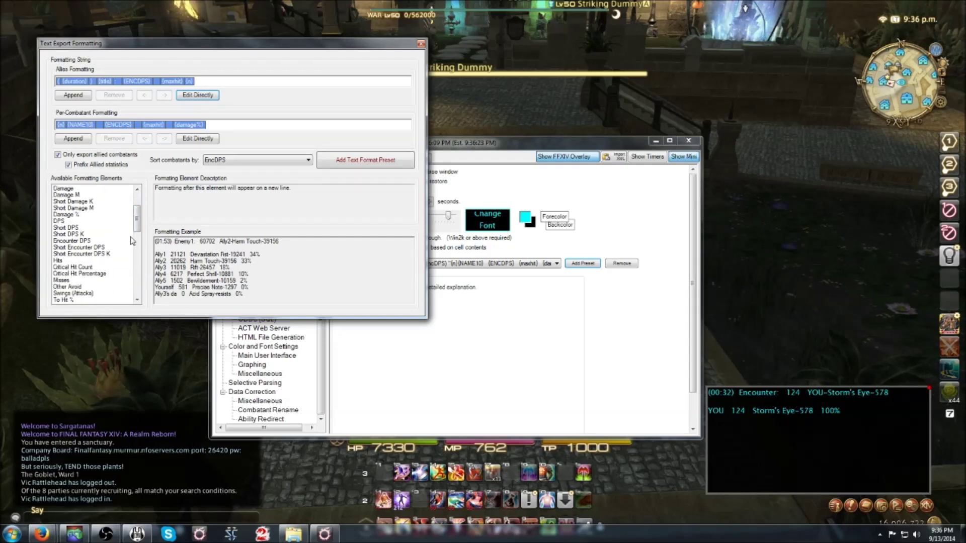
pyautogui.scroll(-3, 136, 226)
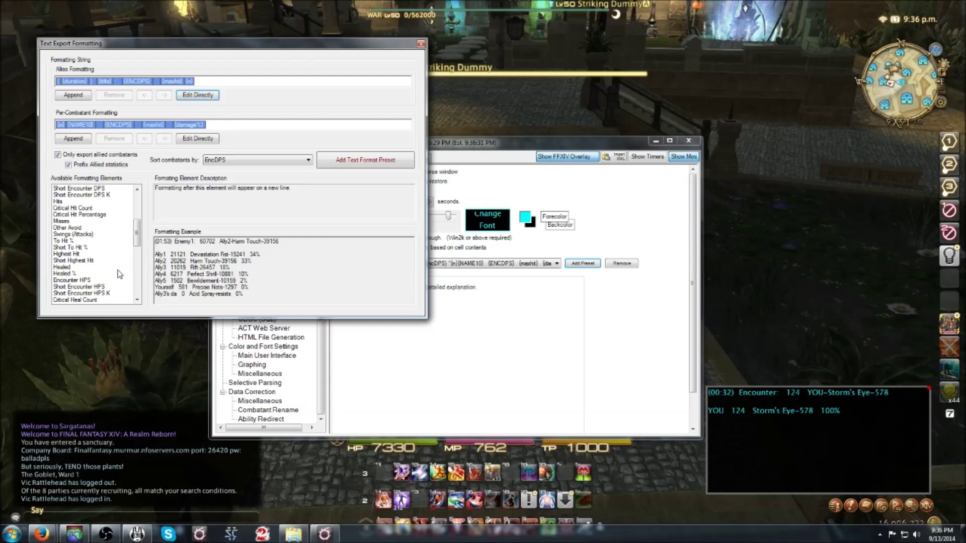
pyautogui.scroll(-2, 138, 247)
pyautogui.scroll(-2, 139, 252)
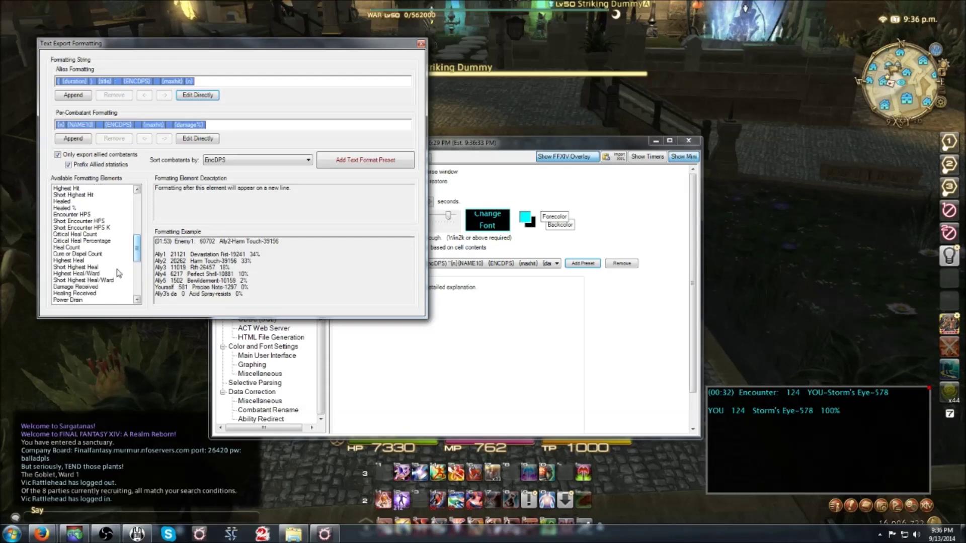
pyautogui.scroll(-4, 138, 256)
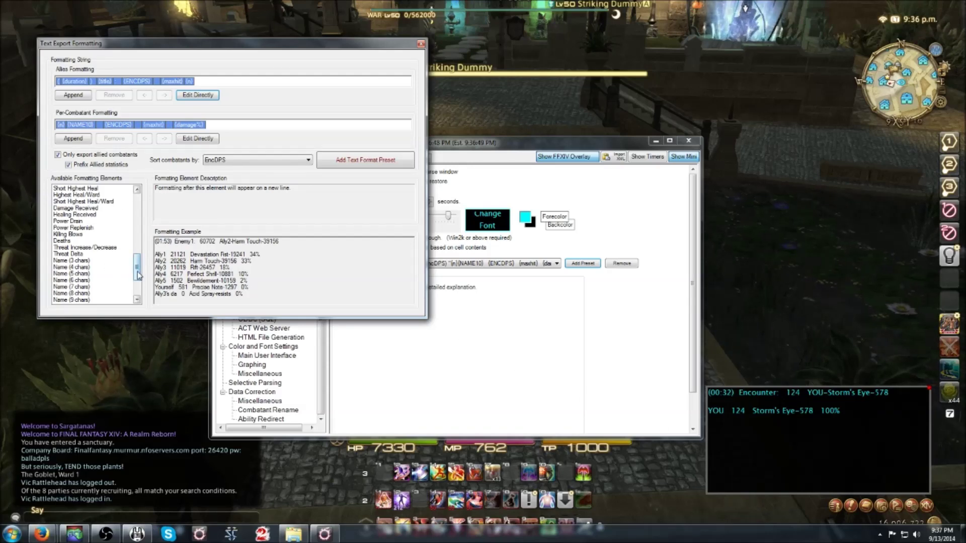
pyautogui.scroll(-3, 139, 275)
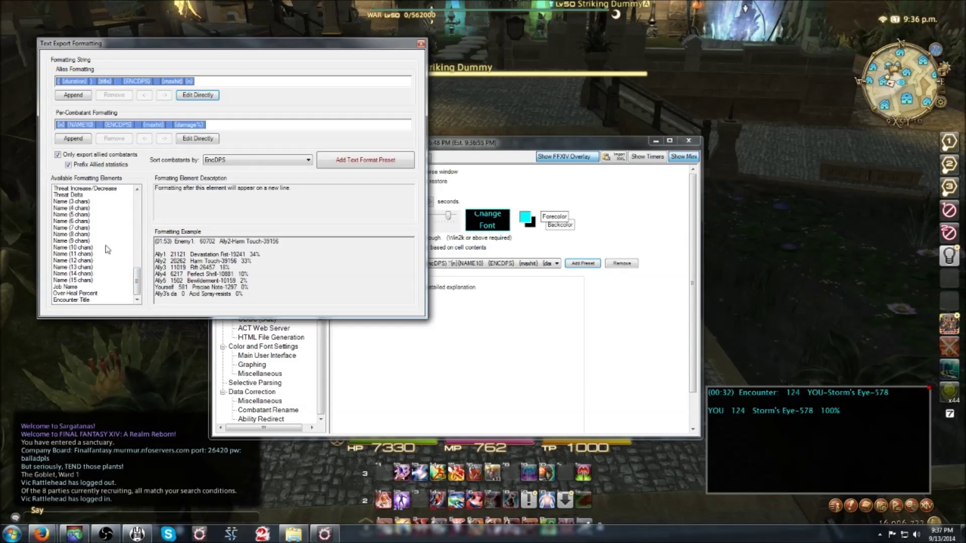
pyautogui.click(105, 81)
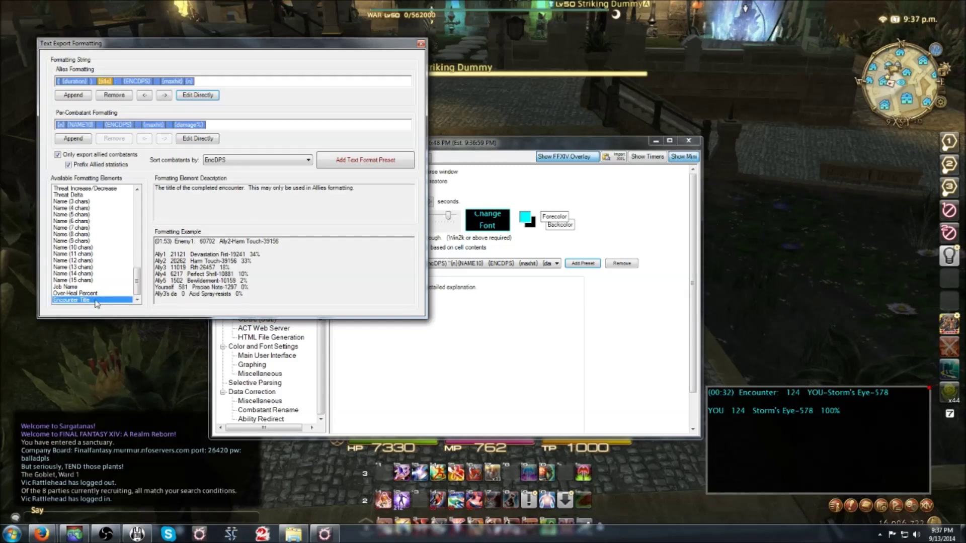
# - Remove the title element from the Allies Formatting string, append Encounter Title again and move it back to just after the duration
pyautogui.click(119, 98)
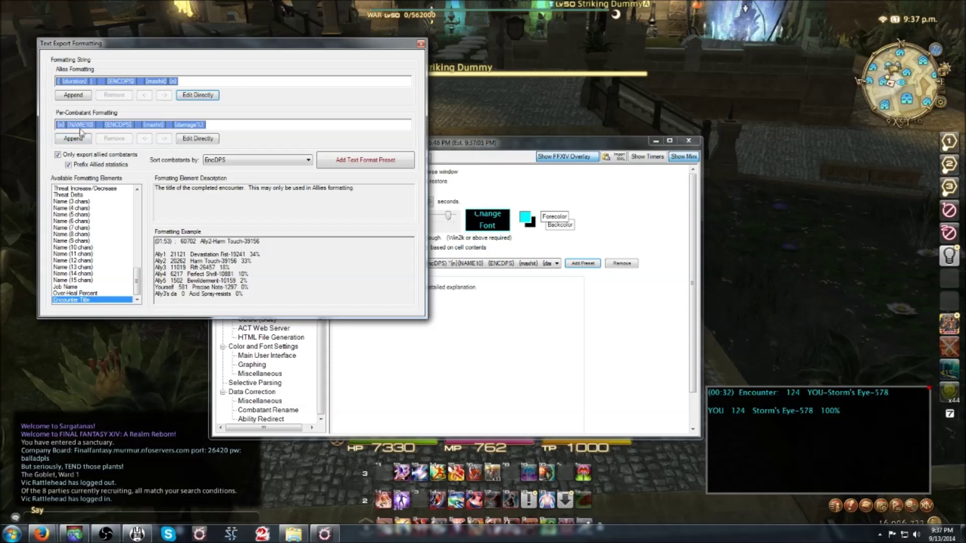
pyautogui.click(71, 95)
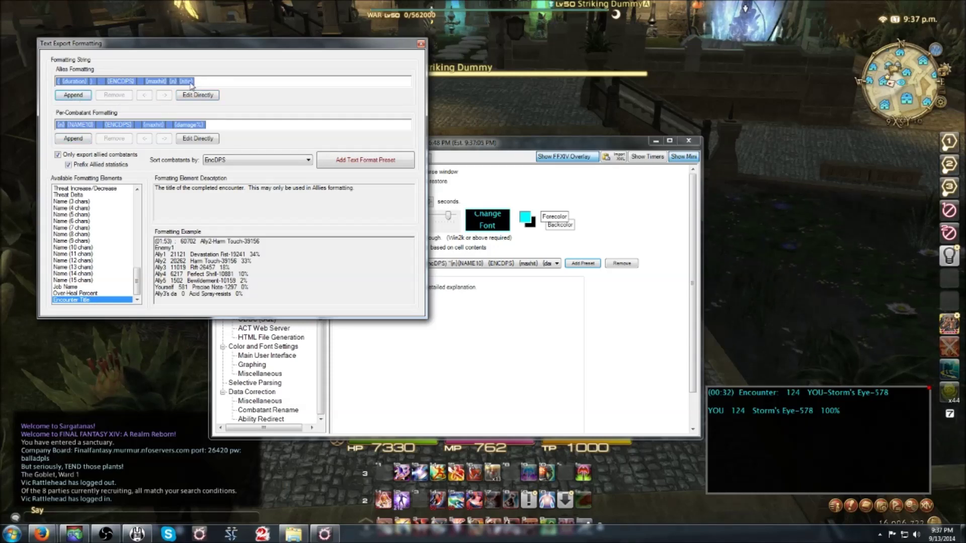
pyautogui.click(187, 82)
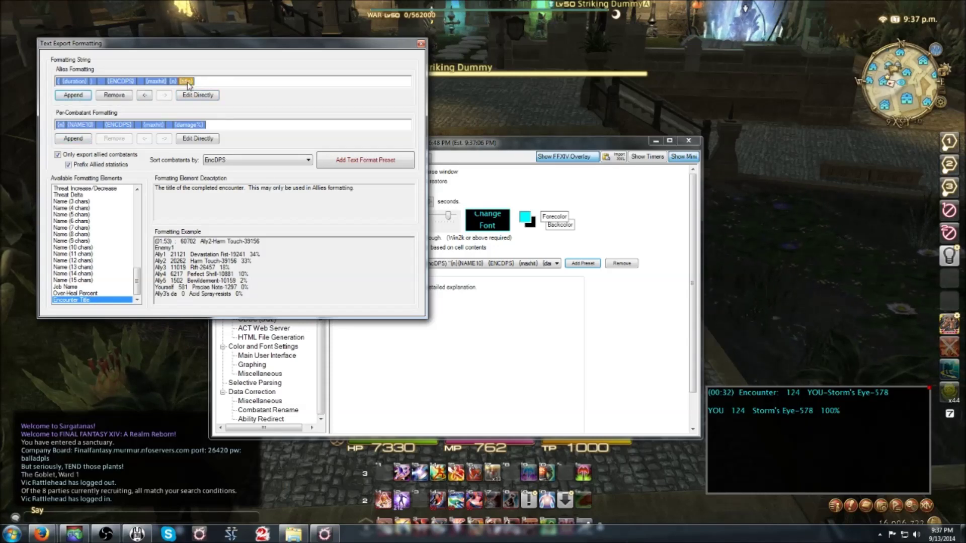
pyautogui.click(144, 95)
pyautogui.click(145, 95)
pyautogui.click(144, 95)
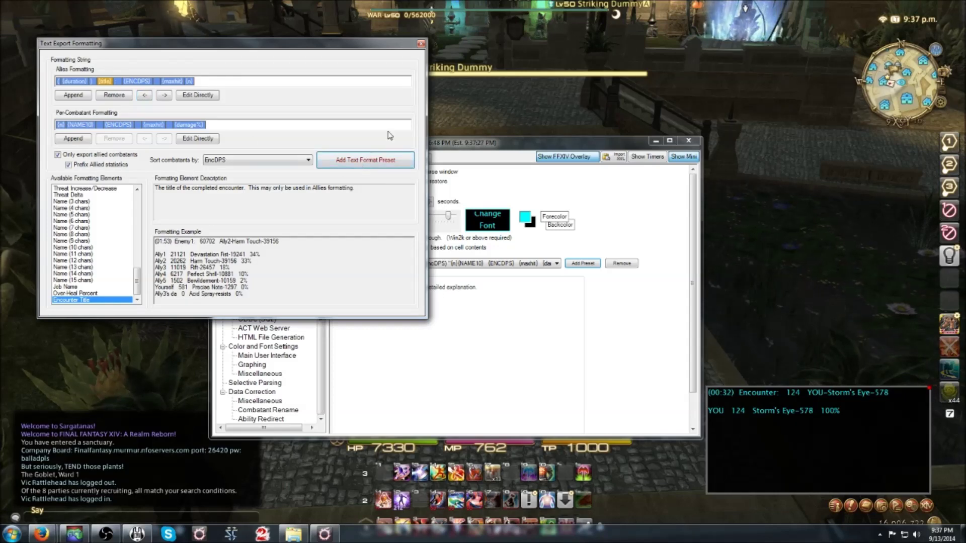
# - Close the text export formatting dialog and choose the second saved preset as the Mini-Parse Text Formatting
pyautogui.click(421, 43)
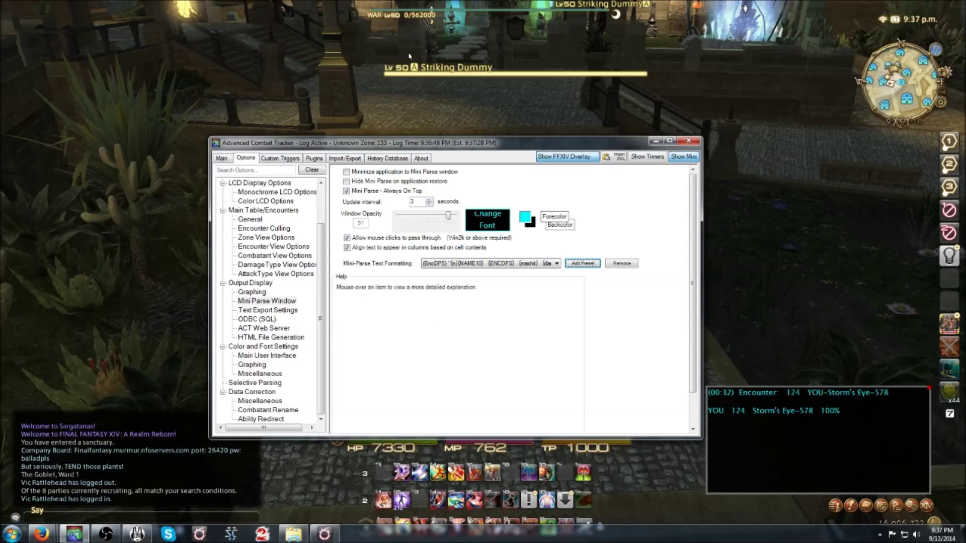
pyautogui.click(532, 264)
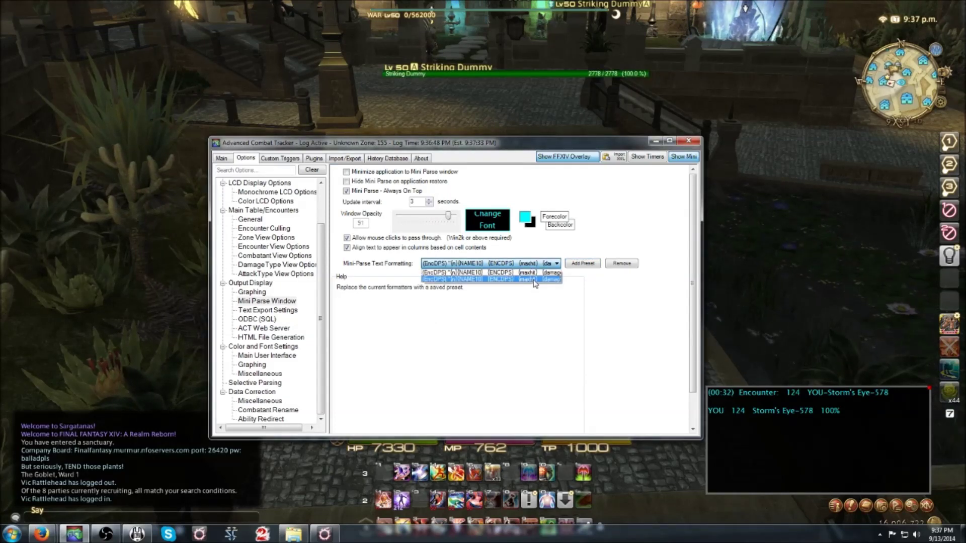
pyautogui.click(535, 281)
# - Return to the game, approach the Lv50 Striking Dummy and attack it with Heavy Swing, Maim and Storm's Eye
pyautogui.click(752, 450)
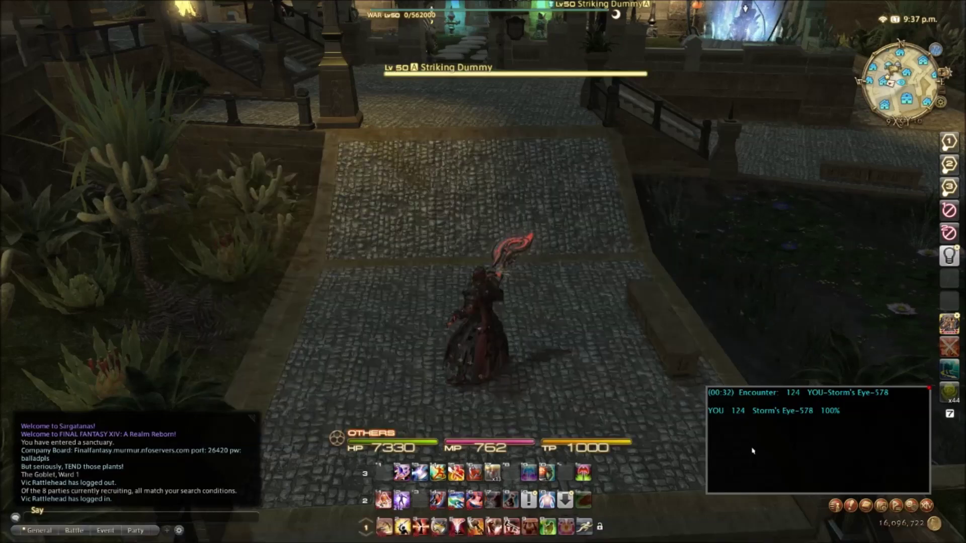
pyautogui.moveTo(752, 450); pyautogui.dragTo(262, 151)
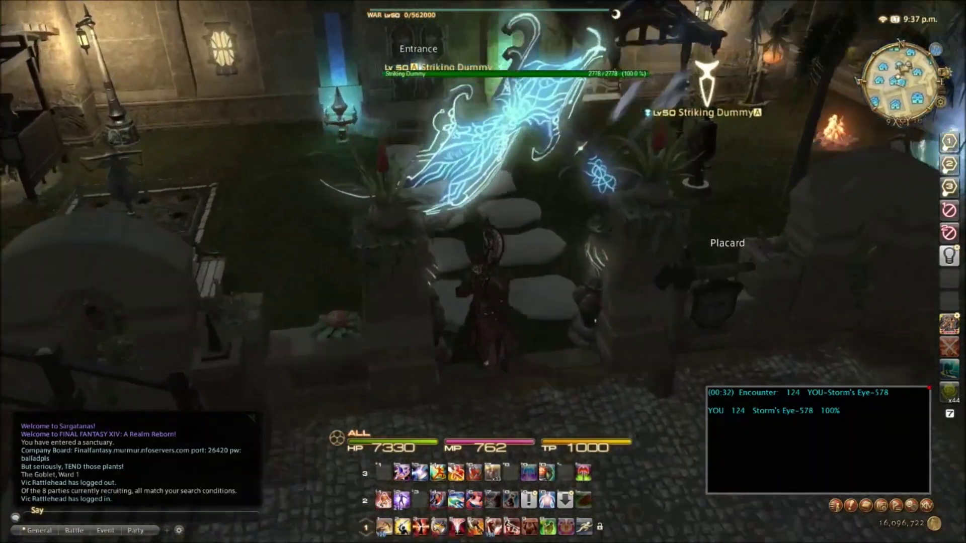
pyautogui.press('w')
pyautogui.press('1')
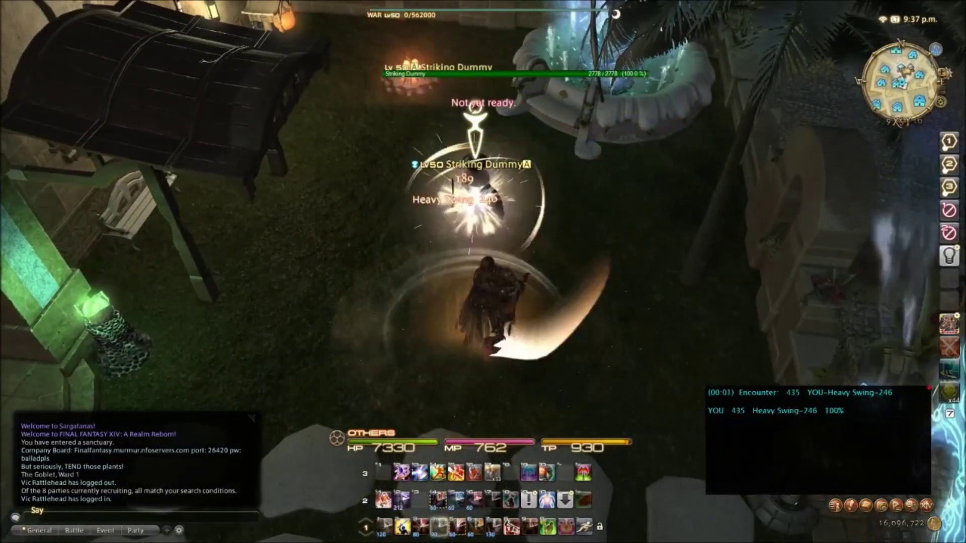
pyautogui.hotkey('shift', '4')
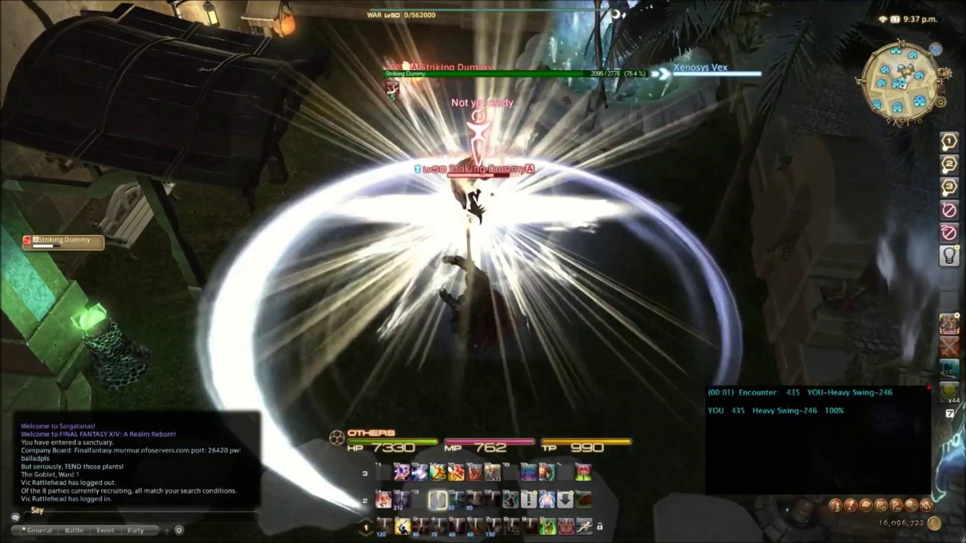
pyautogui.press('2')
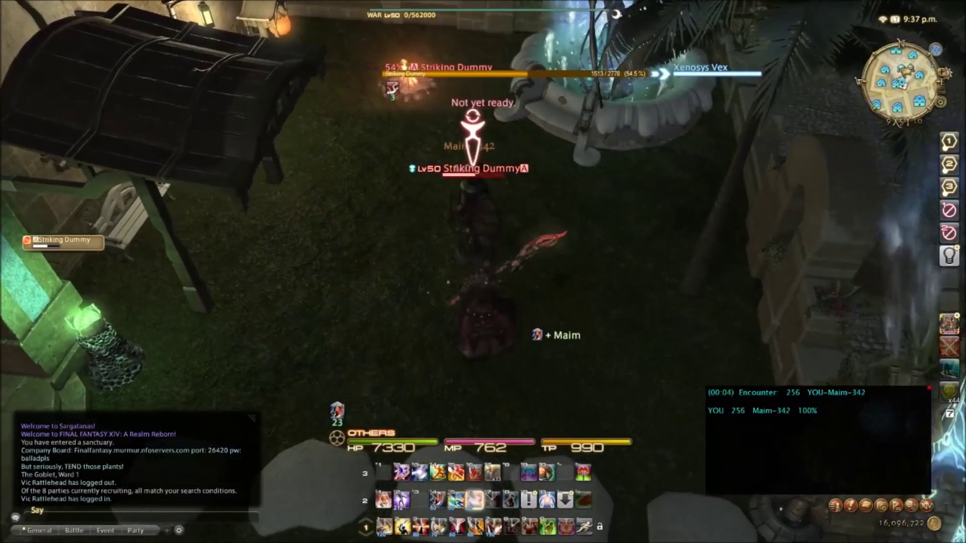
pyautogui.press('3')
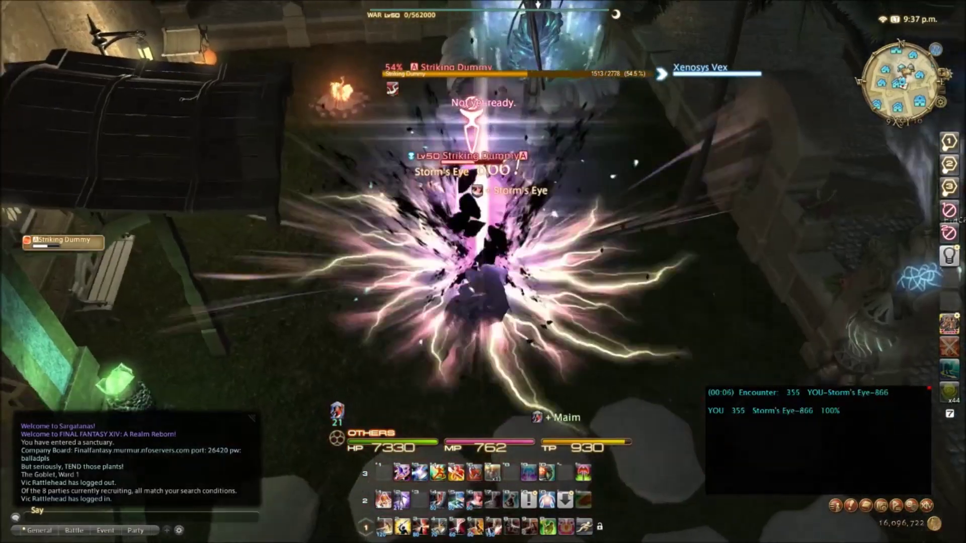
# - Extend the fight on the dummy with Butcher's Block, Heavy Swing and Mercy Stroke, and walk away from it
pyautogui.press('1')
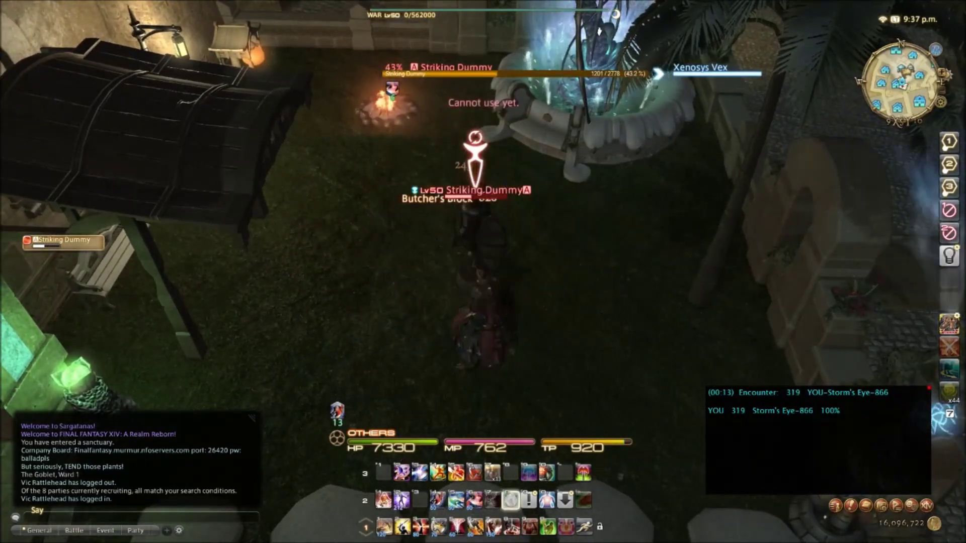
pyautogui.hotkey('ctrl', '8')
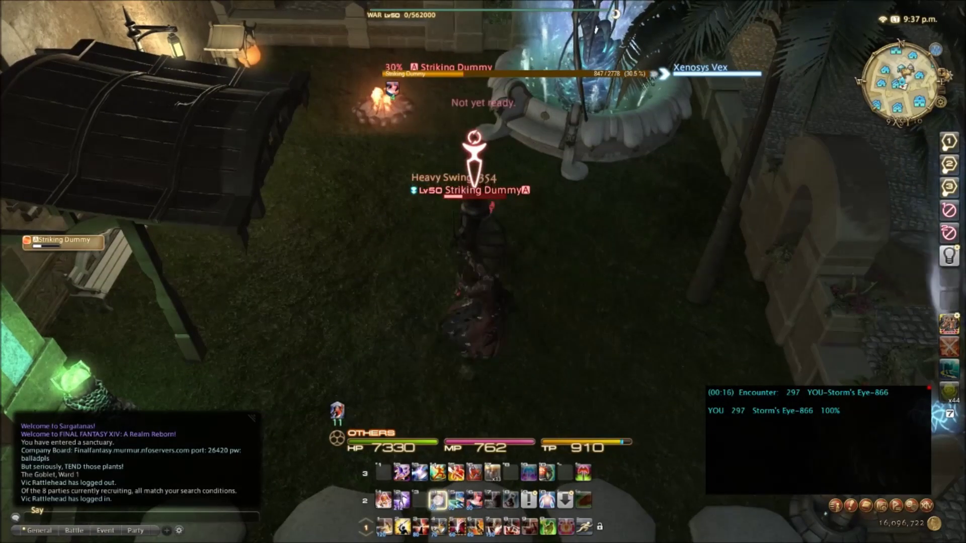
pyautogui.hotkey('ctrl', '6')
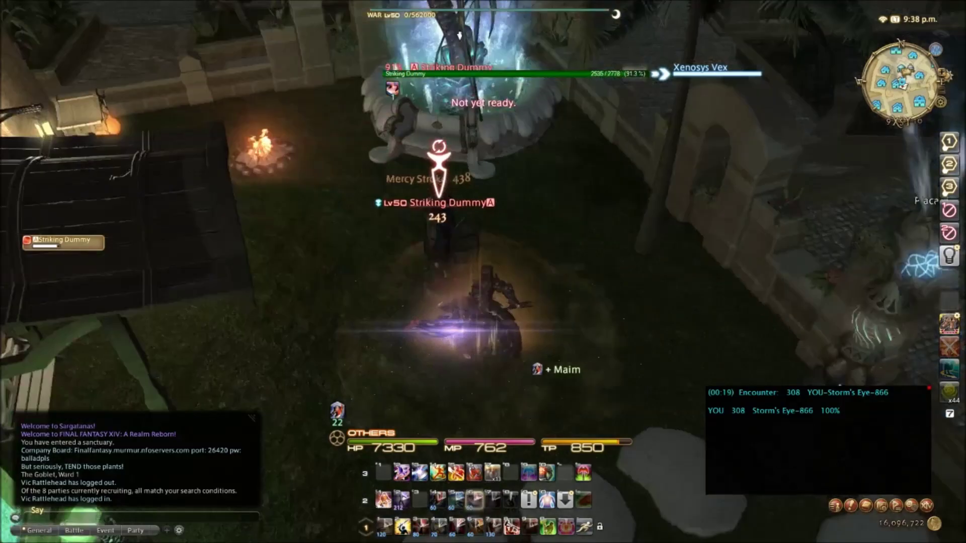
pyautogui.moveTo(465, 207); pyautogui.dragTo(465, 207)
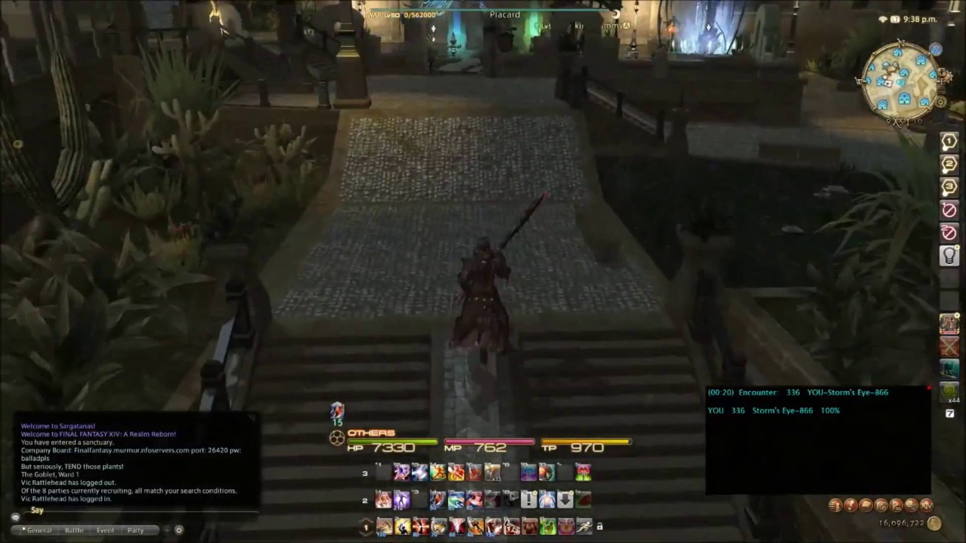
# - Switch back to Advanced Combat Tracker, manually end the current Striking Dummy encounter and return to the Mini Parse Window options
pyautogui.hotkey('alt', 'Tab')
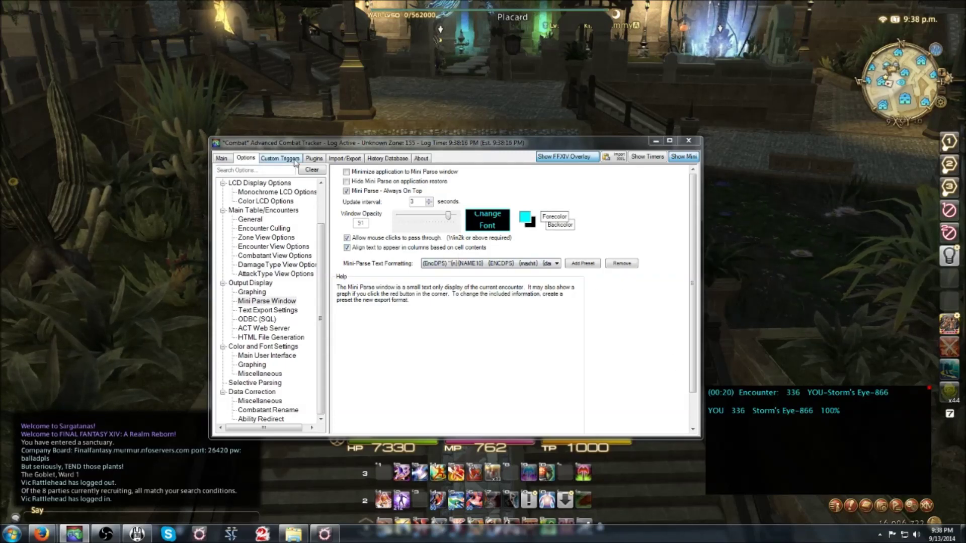
pyautogui.click(315, 158)
pyautogui.click(250, 171)
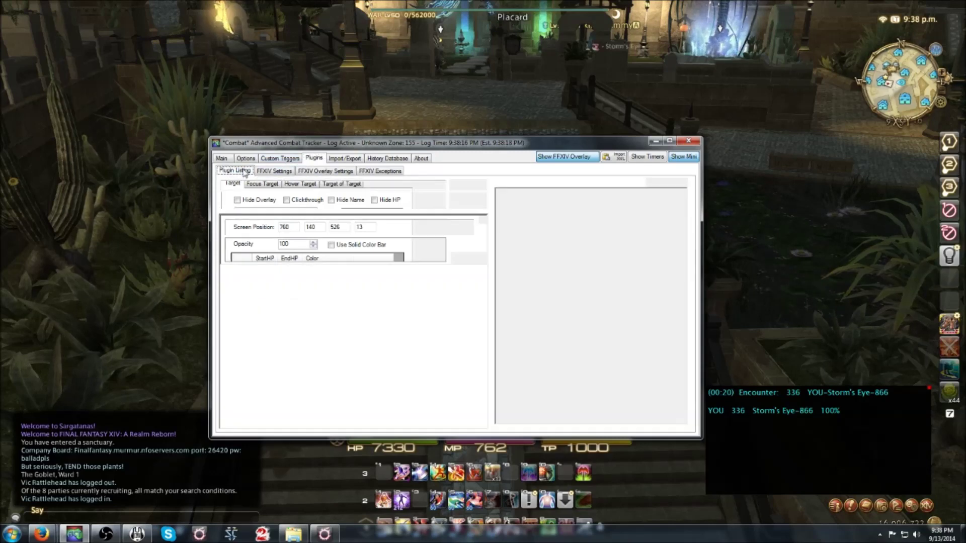
pyautogui.click(246, 159)
pyautogui.click(222, 158)
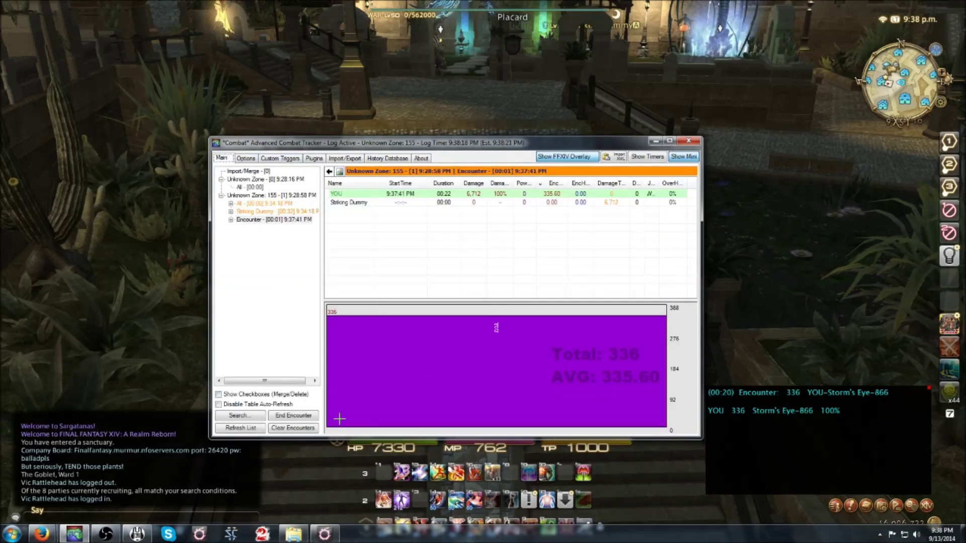
pyautogui.click(304, 419)
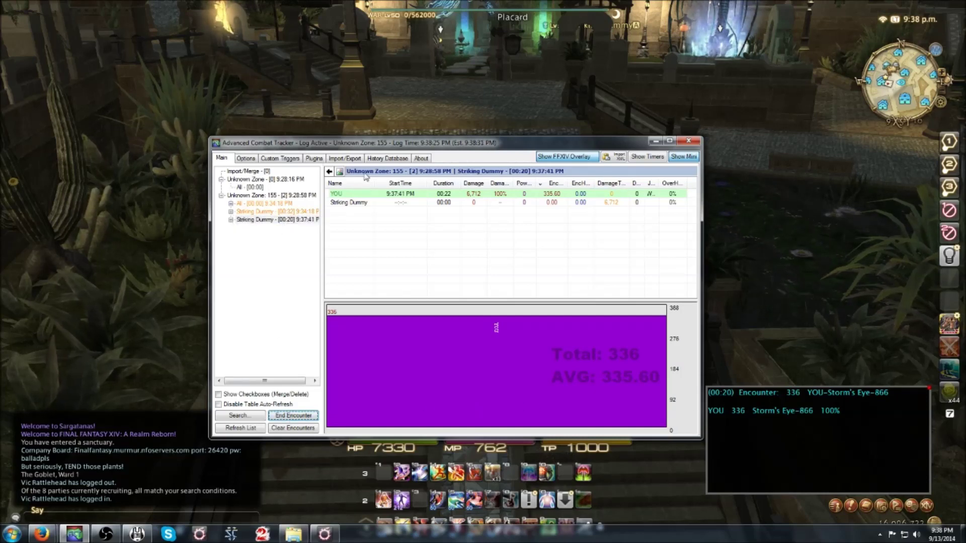
pyautogui.click(246, 158)
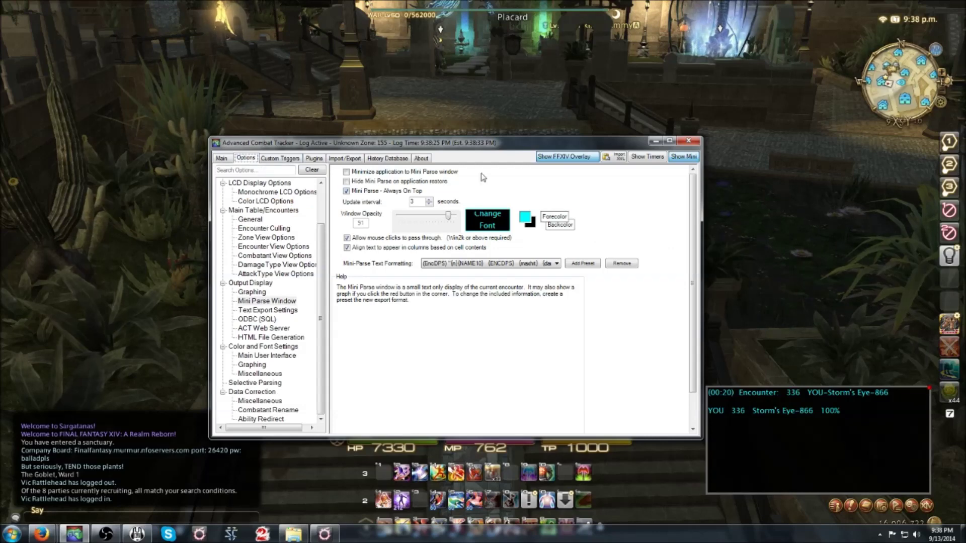